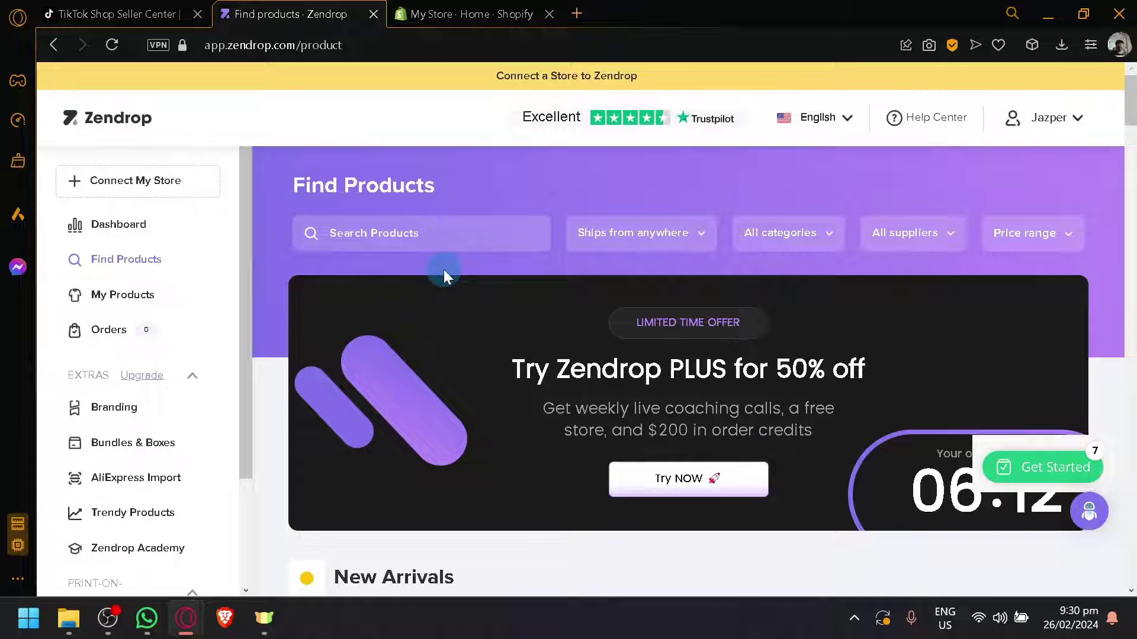
Step: Compare the TikTok Shop Seller Center tab with Zendrop's Find Products page
{"action": "left_click", "coordinate": [52, 8]}
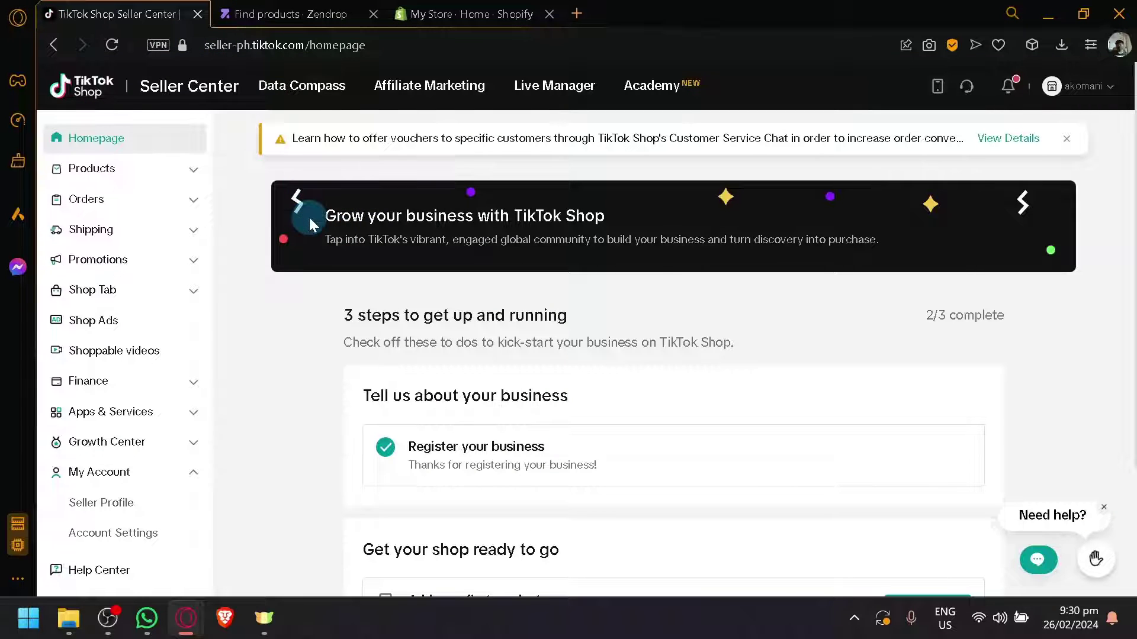
{"action": "left_click", "coordinate": [306, 12]}
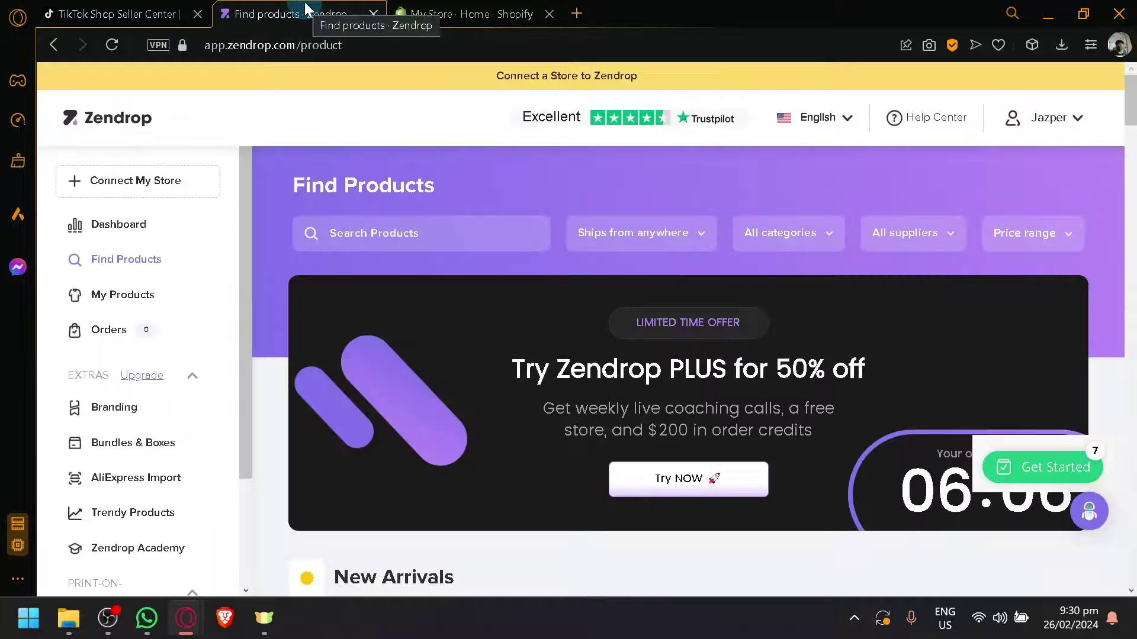
{"action": "left_click", "coordinate": [341, 105]}
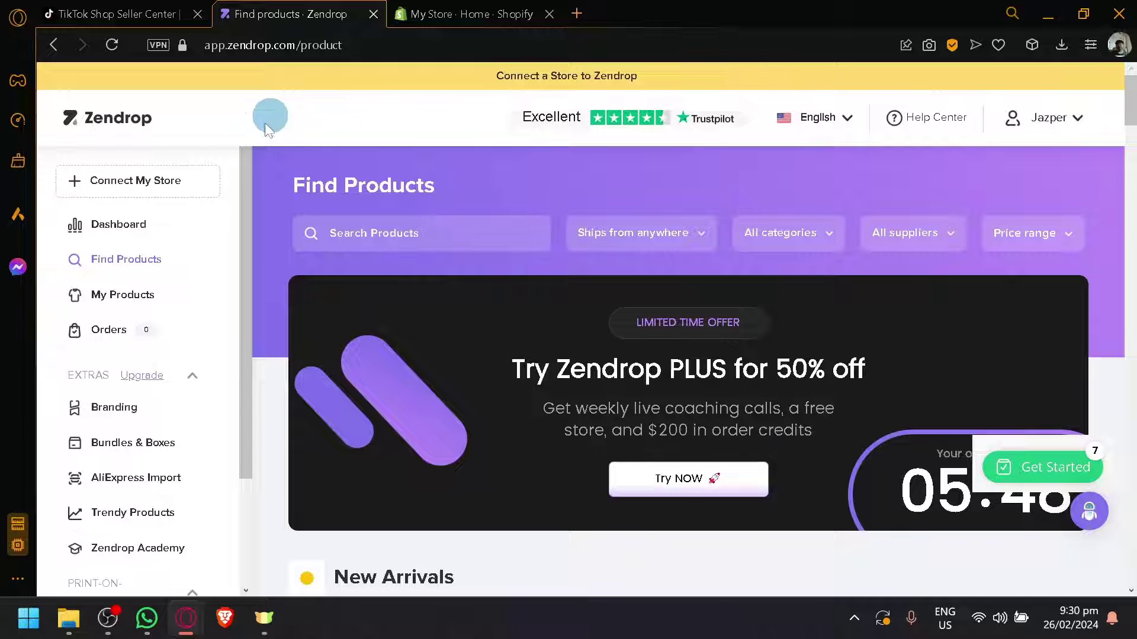
{"action": "left_click", "coordinate": [180, 8]}
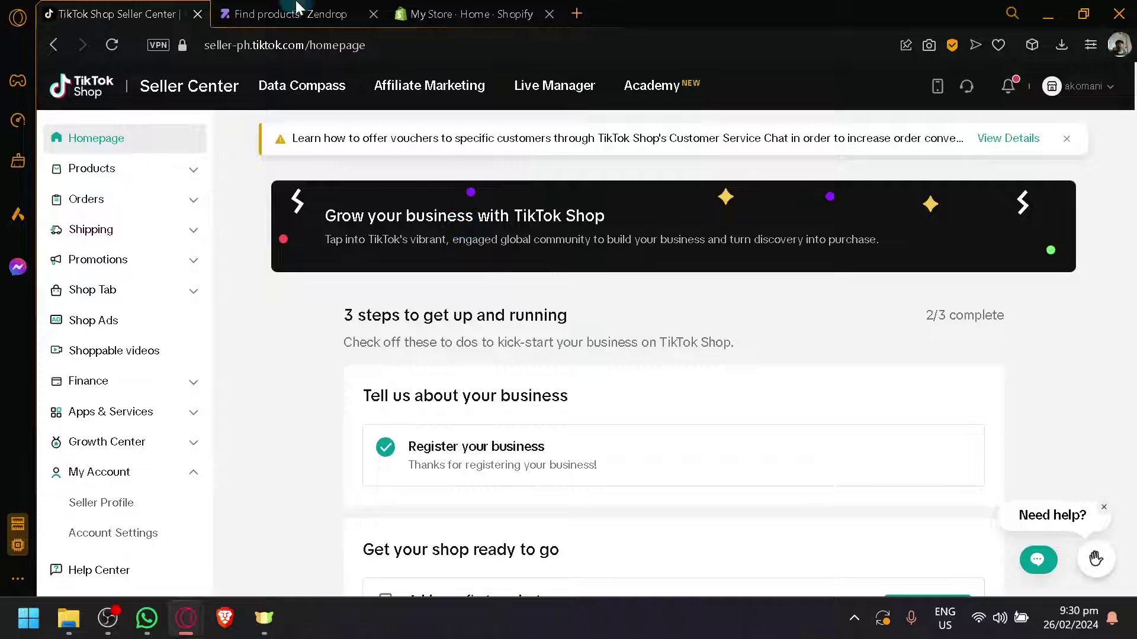
{"action": "left_click", "coordinate": [329, 14]}
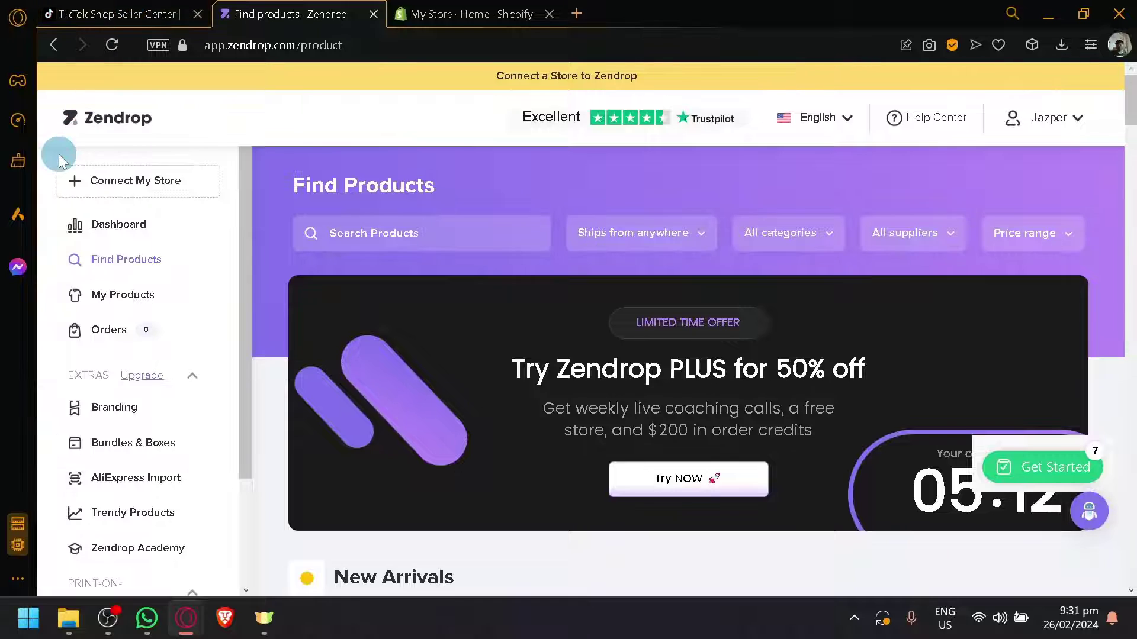
Step: Start connecting a Shopify store from Zendrop's sidebar and review the connection options
{"action": "scroll", "coordinate": [59, 155], "scroll_direction": "up", "scroll_amount": 5, "text": "ctrl"}
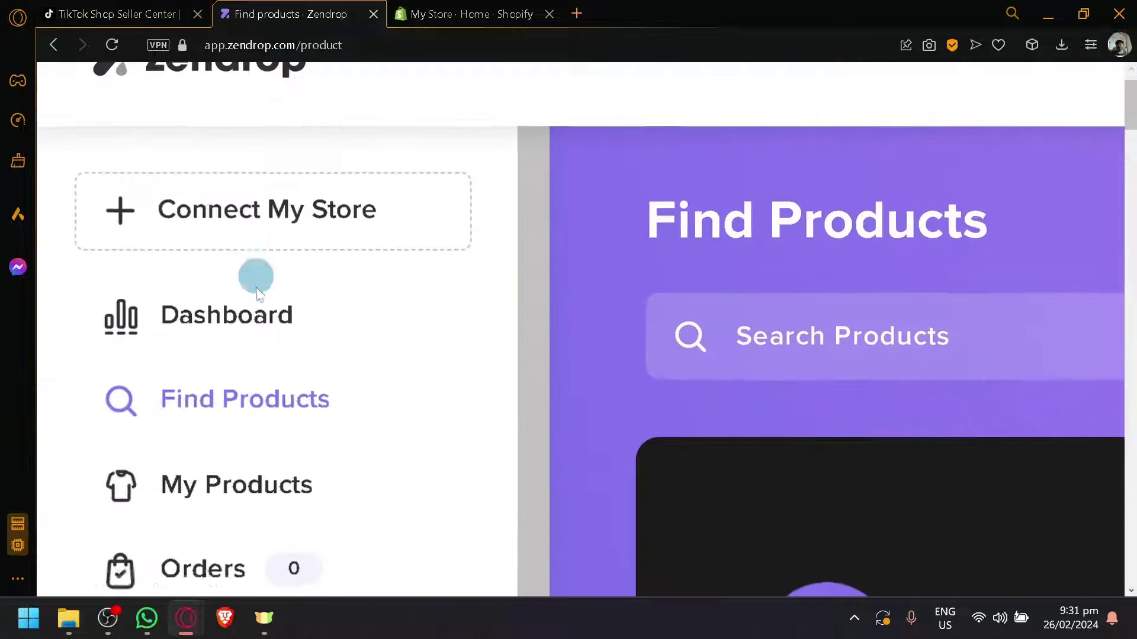
{"action": "left_click", "coordinate": [162, 226]}
{"action": "scroll", "coordinate": [708, 415], "scroll_direction": "down", "scroll_amount": 1, "text": "ctrl"}
{"action": "scroll", "coordinate": [707, 411], "scroll_direction": "down", "scroll_amount": 3, "text": "ctrl"}
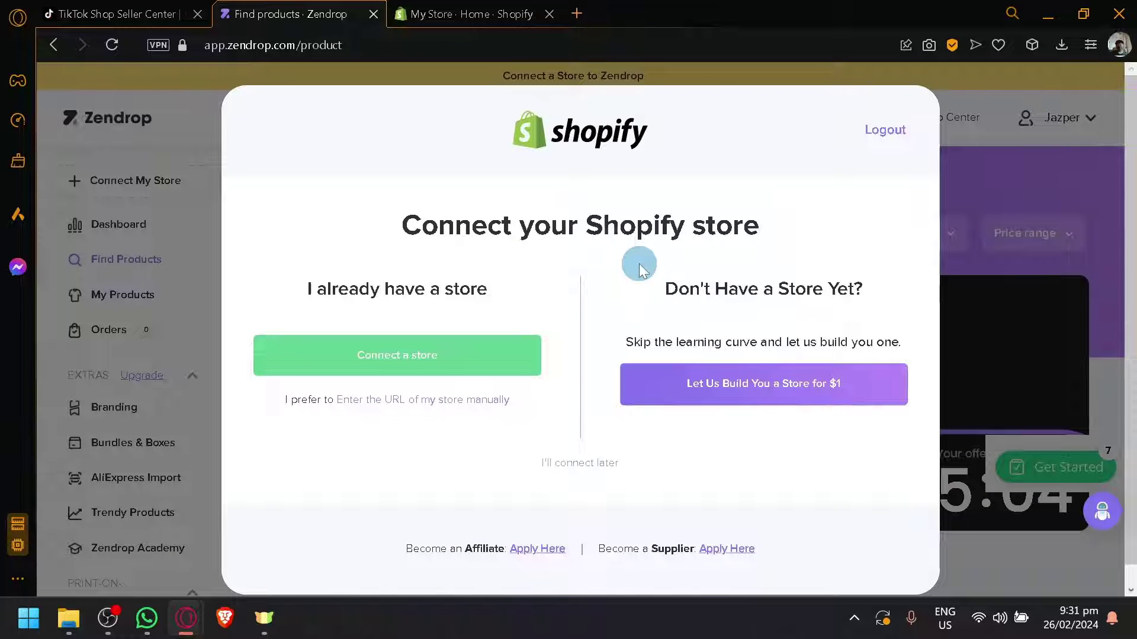
{"action": "scroll", "coordinate": [558, 131], "scroll_direction": "up", "scroll_amount": 5, "text": "ctrl"}
{"action": "scroll", "coordinate": [559, 126], "scroll_direction": "down", "scroll_amount": 5, "text": "ctrl"}
{"action": "scroll", "coordinate": [552, 254], "scroll_direction": "down", "scroll_amount": 1}
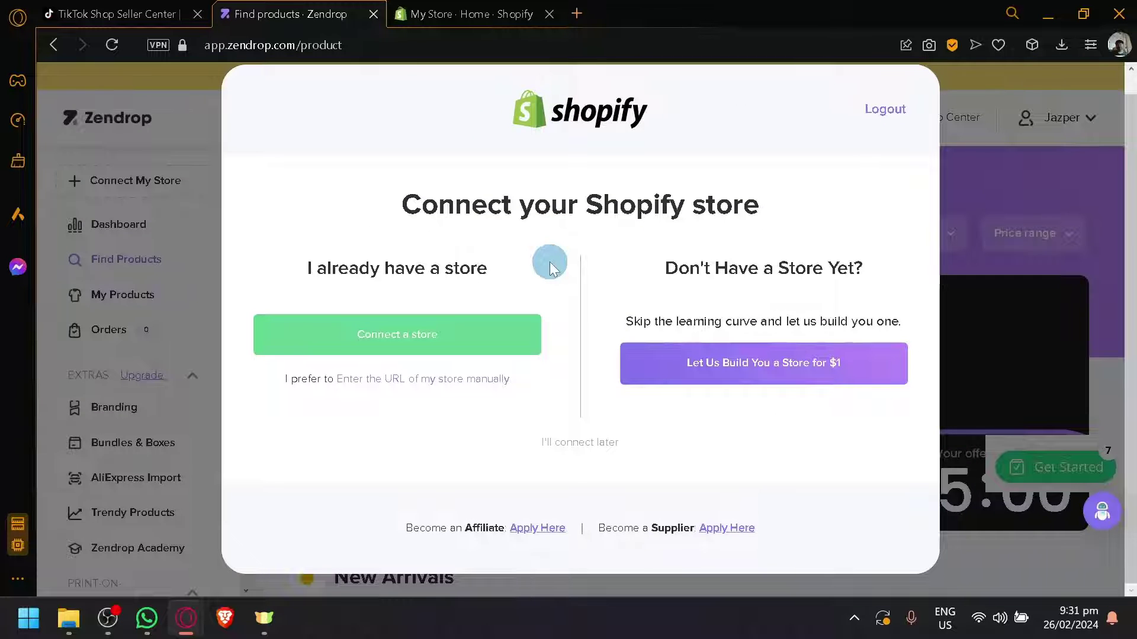
{"action": "scroll", "coordinate": [544, 258], "scroll_direction": "up", "scroll_amount": 1}
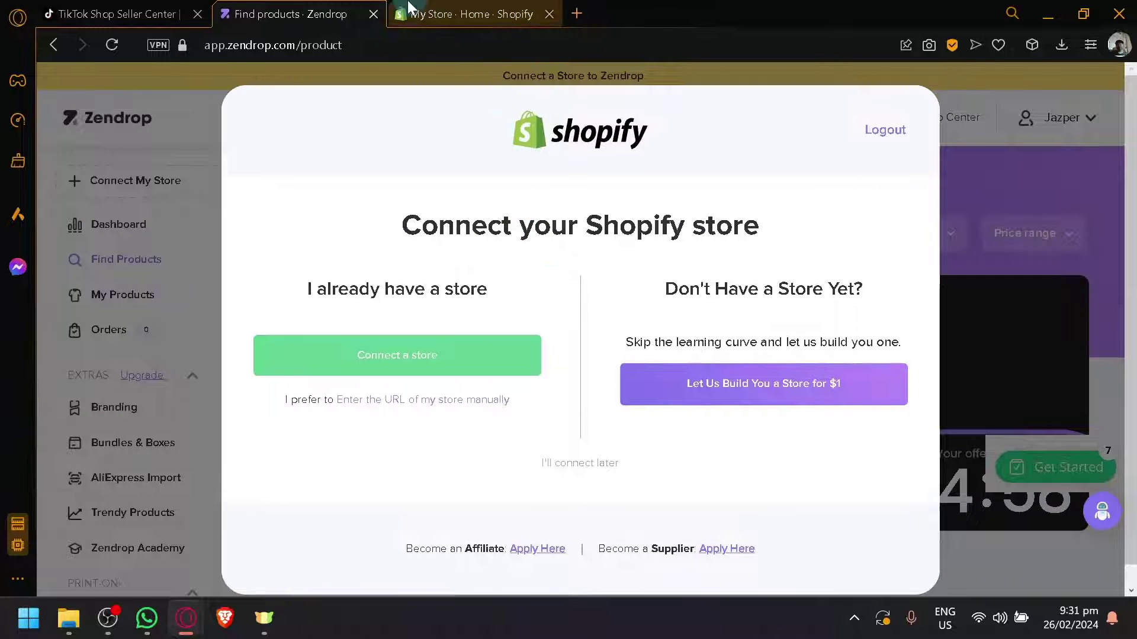
Step: Check the Shopify admin and TikTok Seller Center tabs, then return to Zendrop's connection window
{"action": "left_click", "coordinate": [409, 8]}
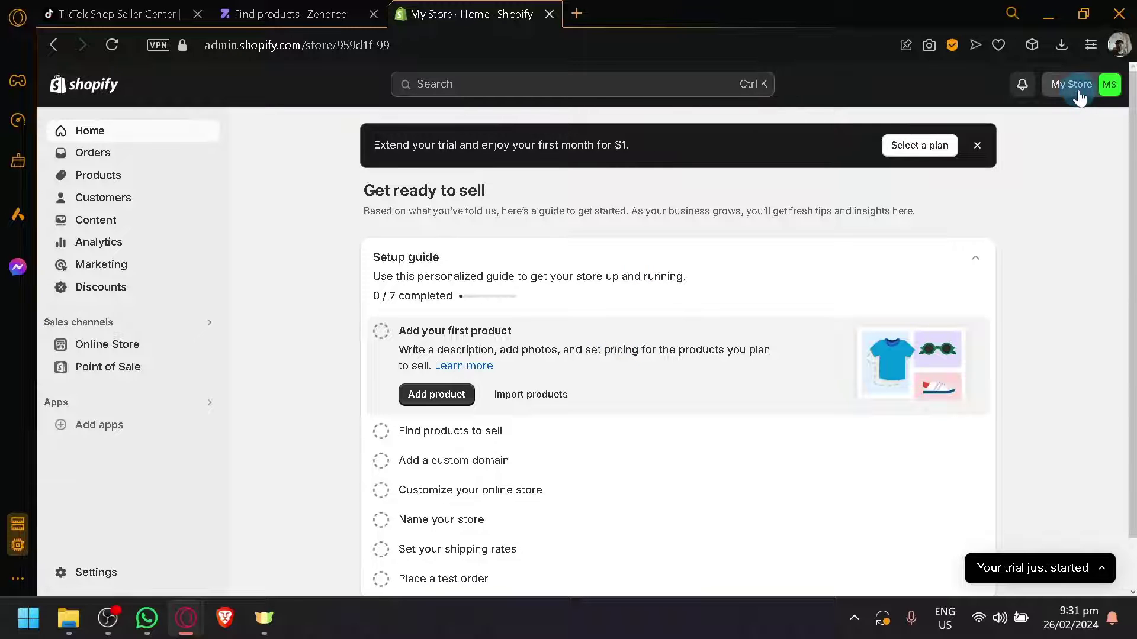
{"action": "left_click", "coordinate": [264, 8]}
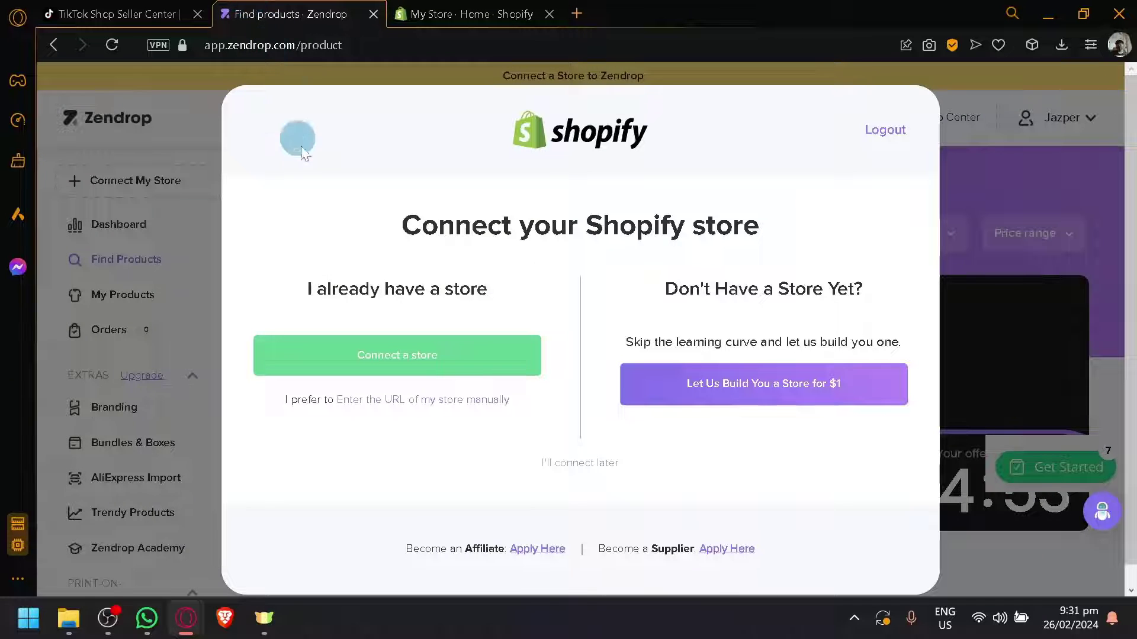
{"action": "left_click", "coordinate": [149, 9]}
{"action": "left_click", "coordinate": [324, 7]}
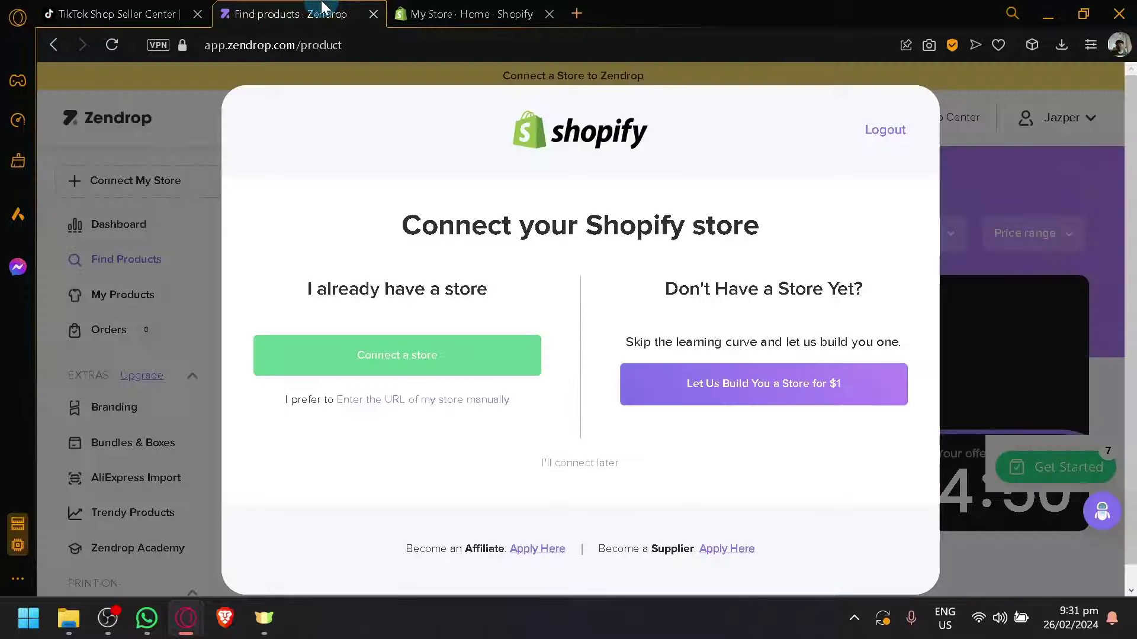
Step: From the Shopify admin home, go through Add apps to the Shopify App Store
{"action": "left_click", "coordinate": [467, 13]}
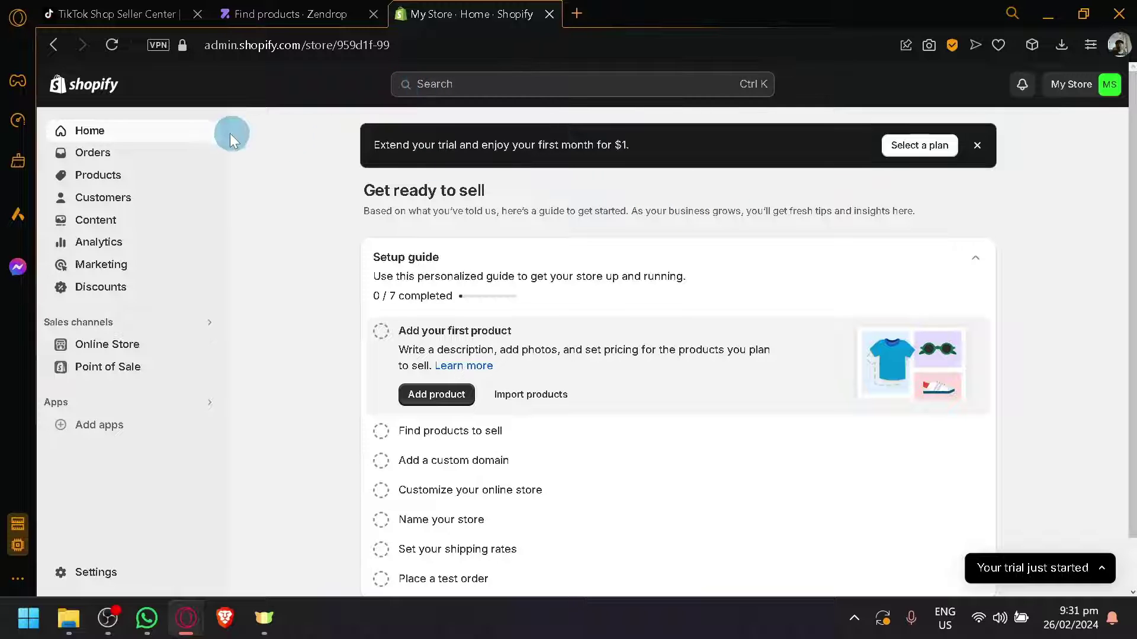
{"action": "left_click", "coordinate": [102, 431]}
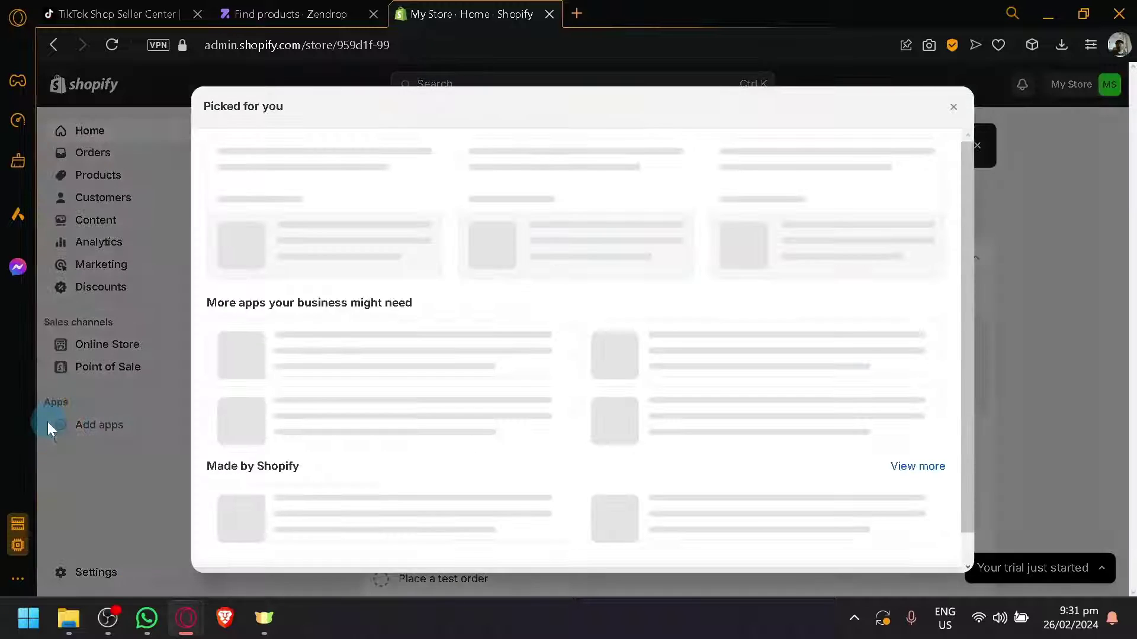
{"action": "scroll", "coordinate": [93, 454], "scroll_direction": "up", "scroll_amount": 2}
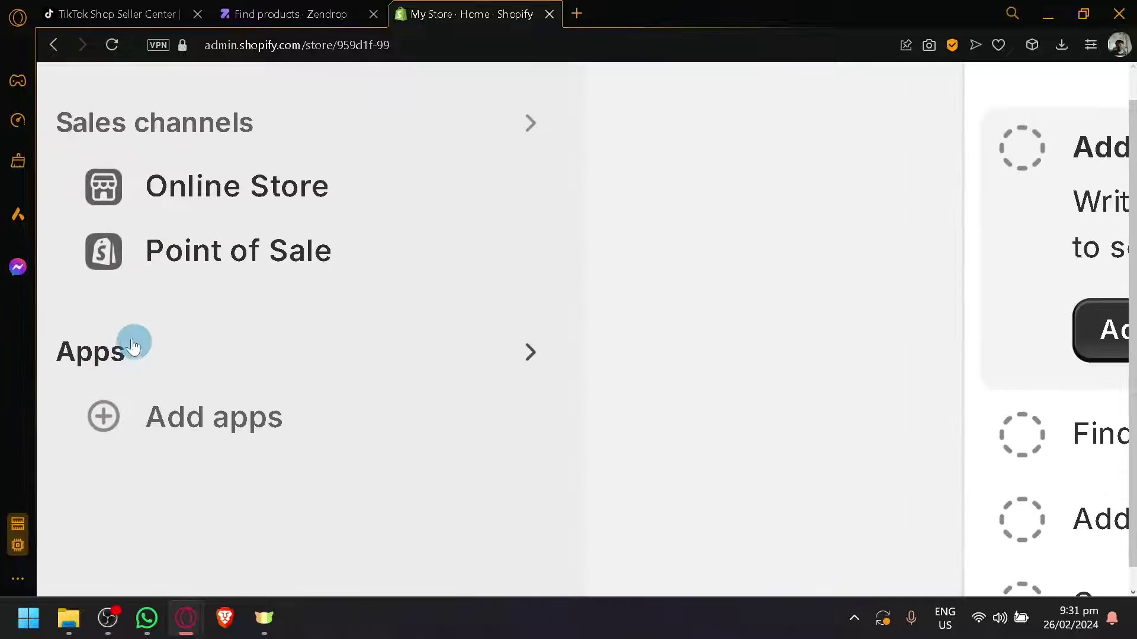
{"action": "scroll", "coordinate": [132, 338], "scroll_direction": "down", "scroll_amount": 5}
{"action": "scroll", "coordinate": [142, 413], "scroll_direction": "up", "scroll_amount": 1}
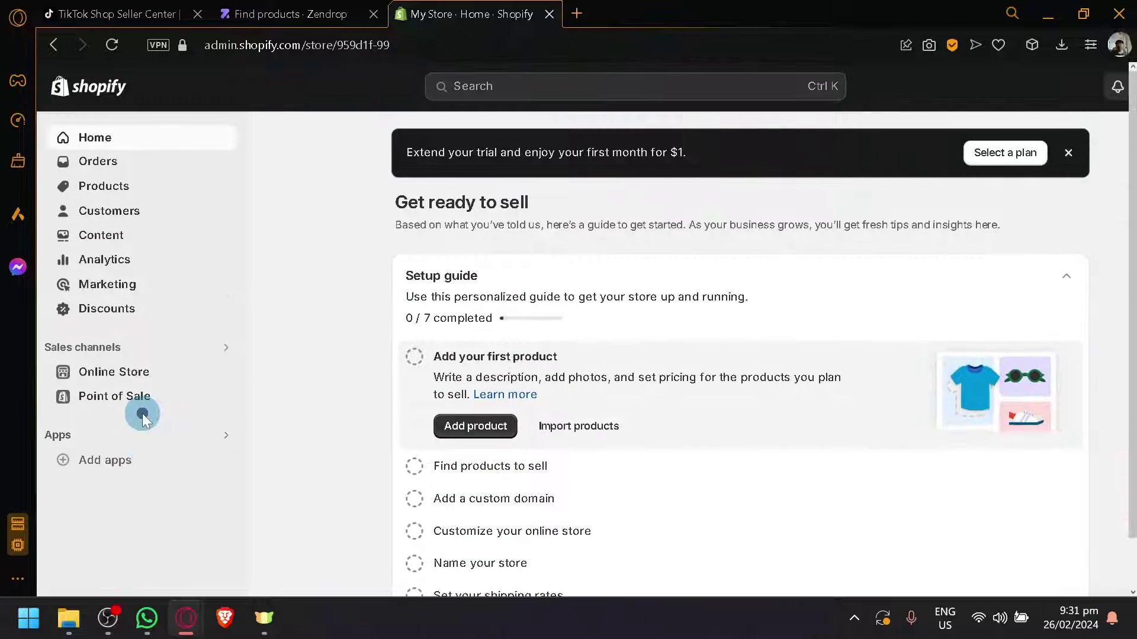
{"action": "left_click", "coordinate": [124, 457]}
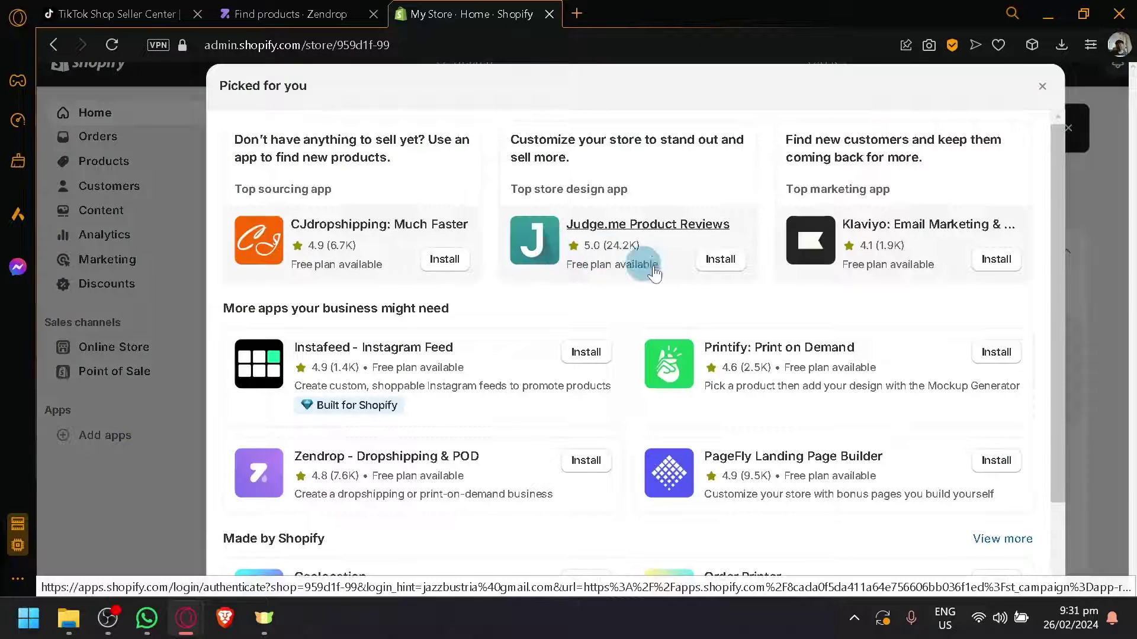
{"action": "scroll", "coordinate": [728, 294], "scroll_direction": "down", "scroll_amount": 3}
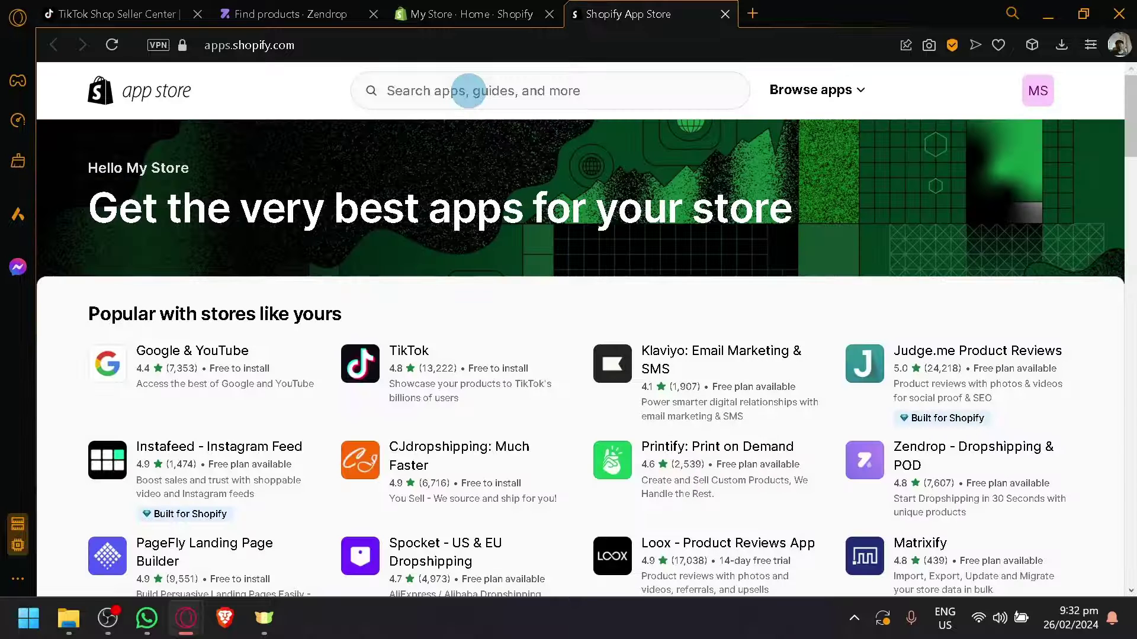
Step: Search the App Store for 'zendrop' and install Zendrop - Dropshipping & POD
{"action": "left_click", "coordinate": [468, 90]}
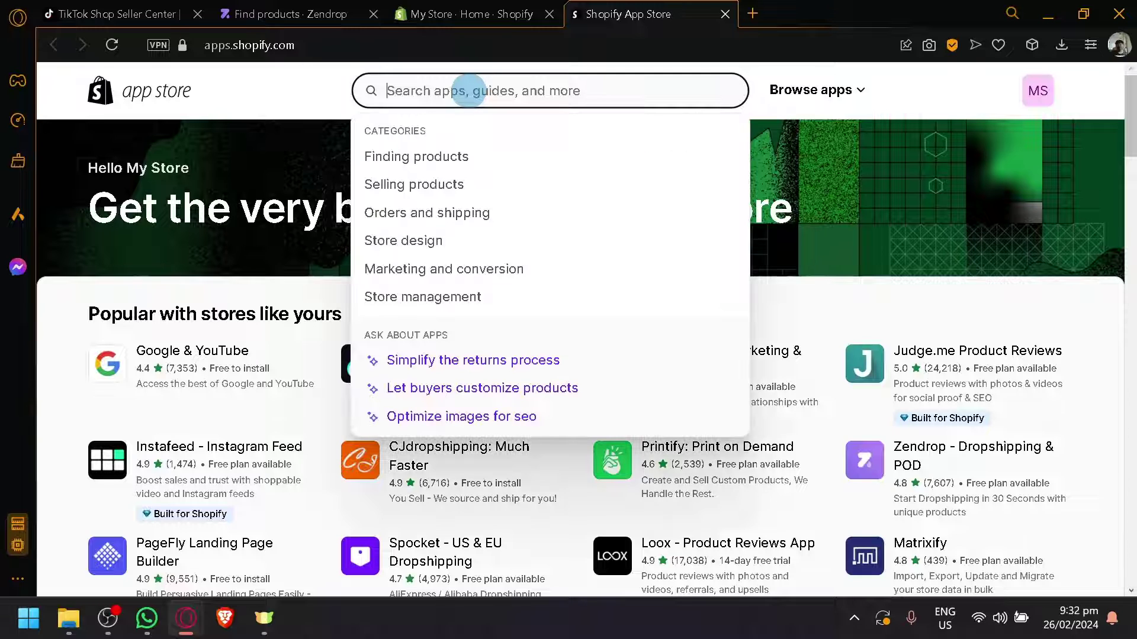
{"action": "type", "text": "zendrop"}
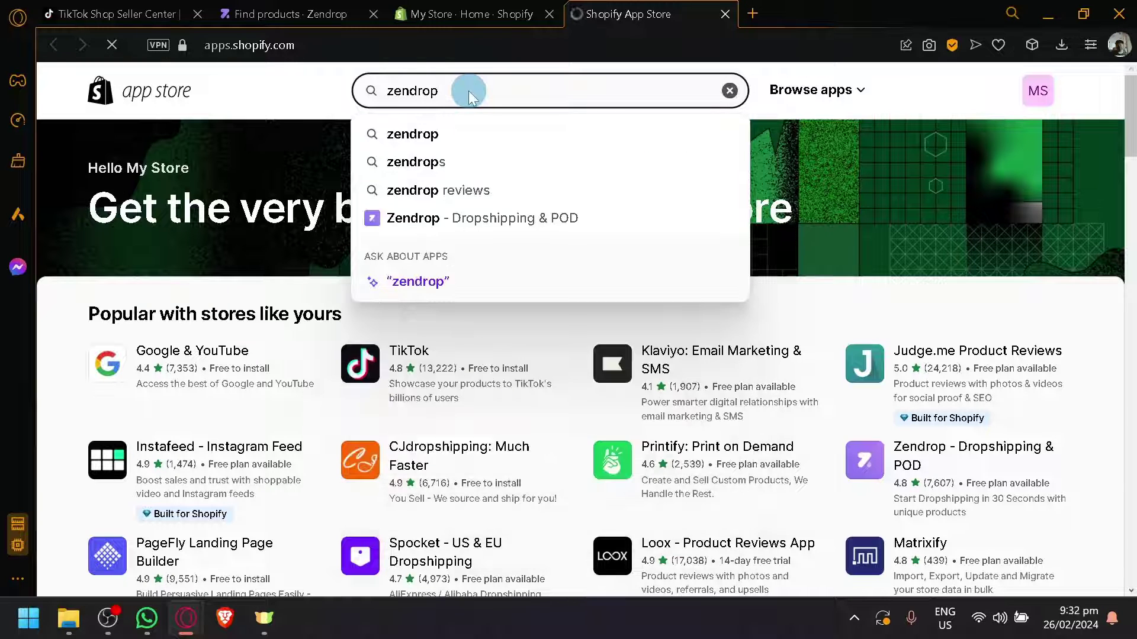
{"action": "key", "text": "Return"}
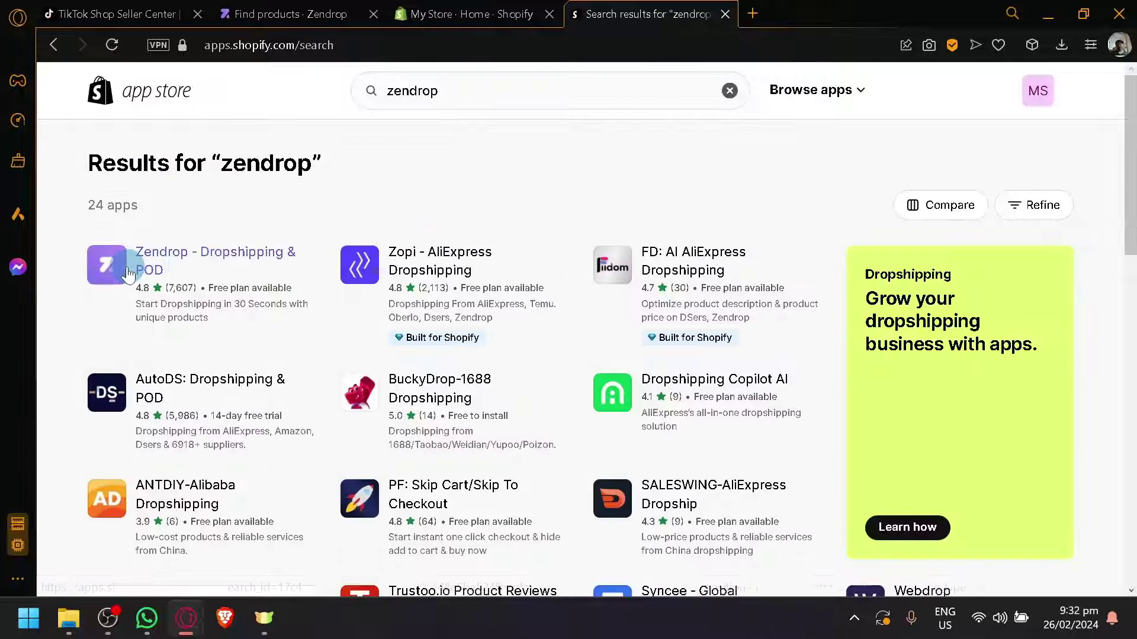
{"action": "scroll", "coordinate": [153, 274], "scroll_direction": "up", "scroll_amount": 5}
{"action": "left_click", "coordinate": [228, 251]}
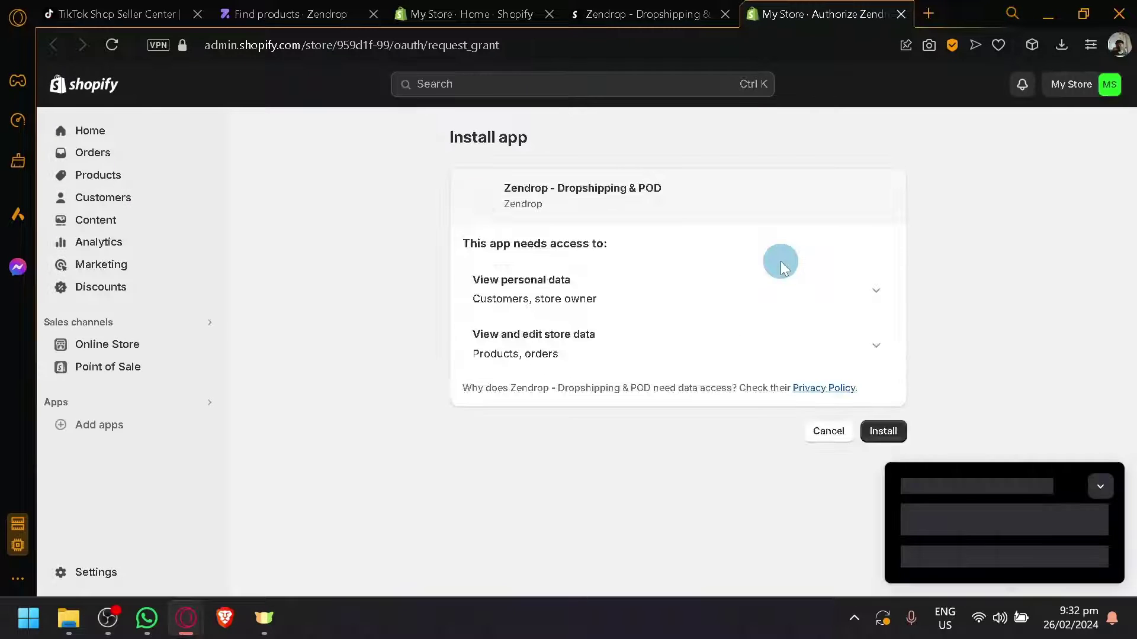
{"action": "left_click", "coordinate": [877, 435]}
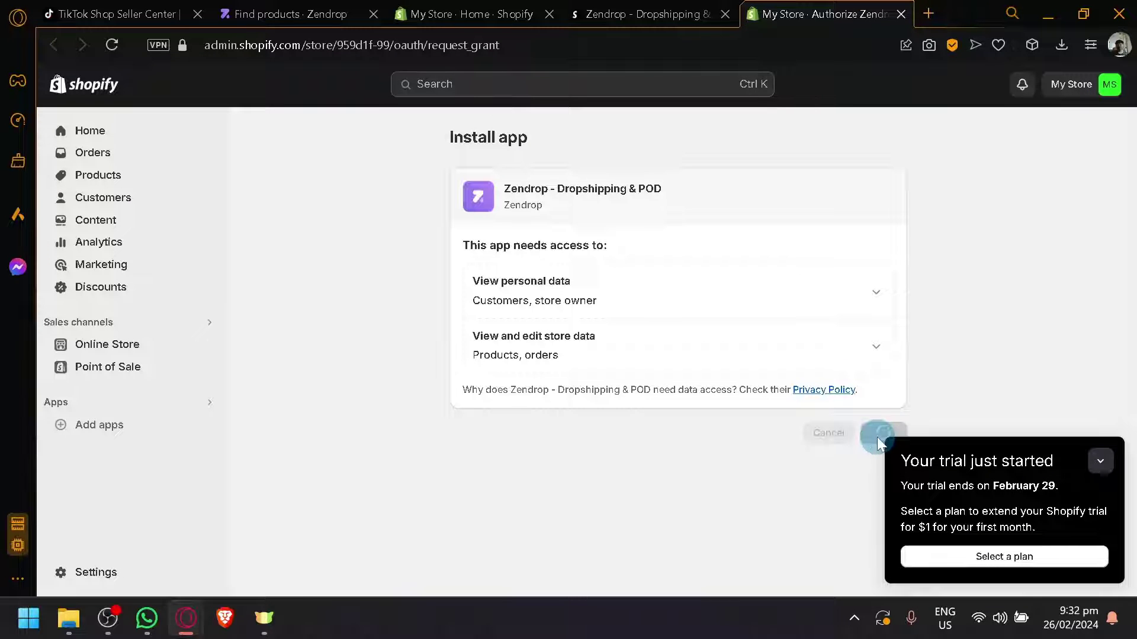
{"action": "left_click", "coordinate": [1102, 467]}
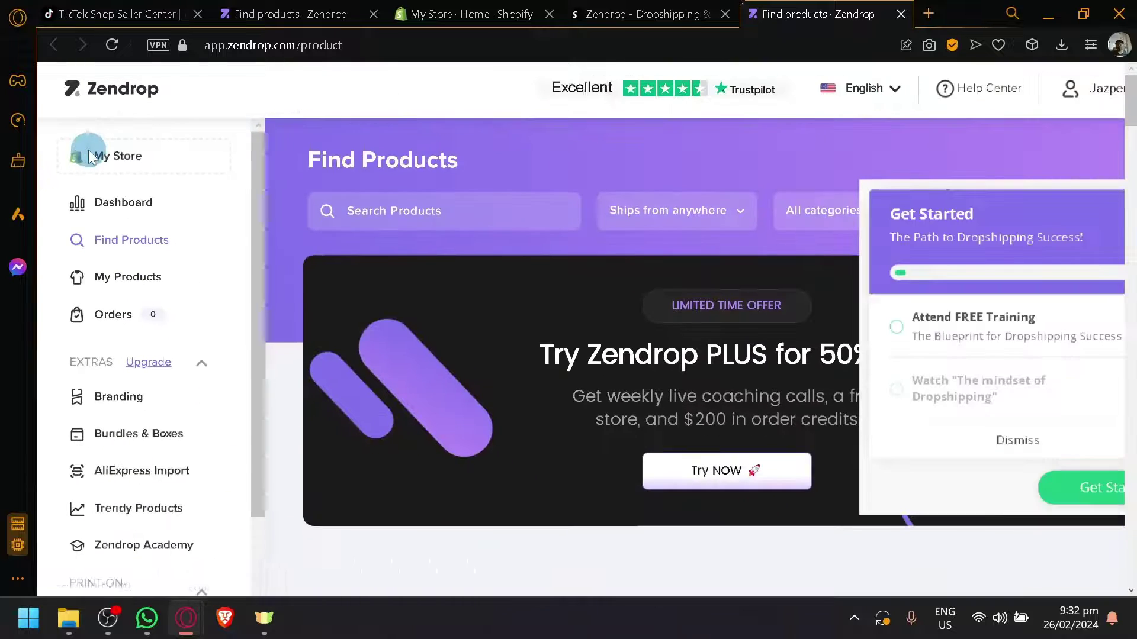
Step: Return to the Shopify admin and close the app suggestions window
{"action": "scroll", "coordinate": [153, 231], "scroll_direction": "down", "scroll_amount": 2}
{"action": "scroll", "coordinate": [183, 305], "scroll_direction": "up", "scroll_amount": 2}
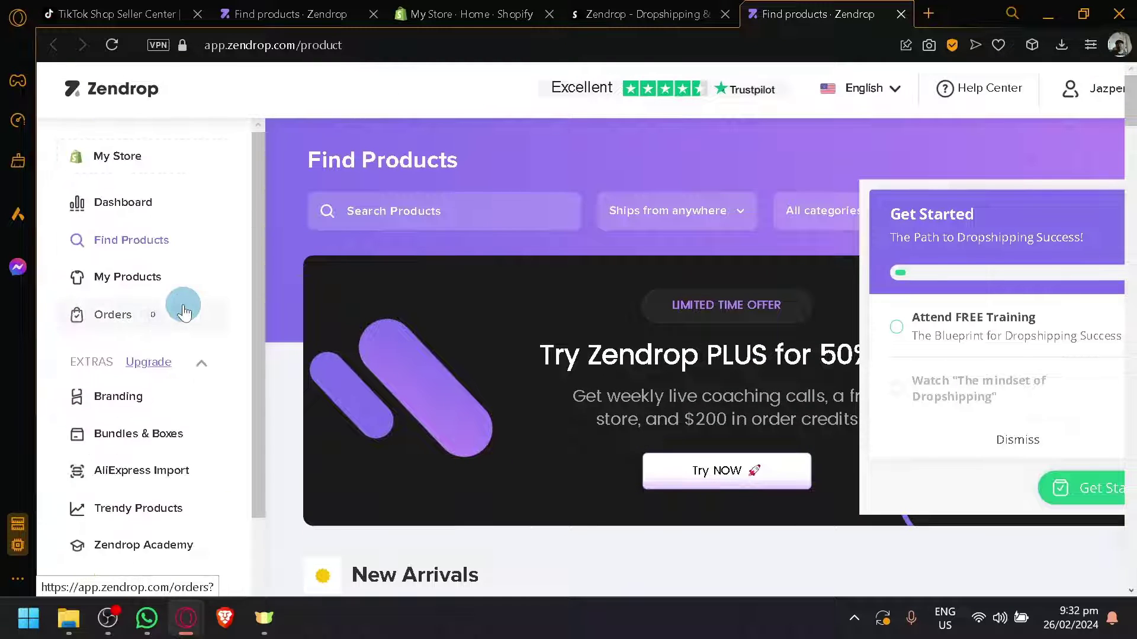
{"action": "scroll", "coordinate": [160, 341], "scroll_direction": "down", "scroll_amount": 2}
{"action": "scroll", "coordinate": [160, 346], "scroll_direction": "up", "scroll_amount": 2}
{"action": "left_click", "coordinate": [468, 13]}
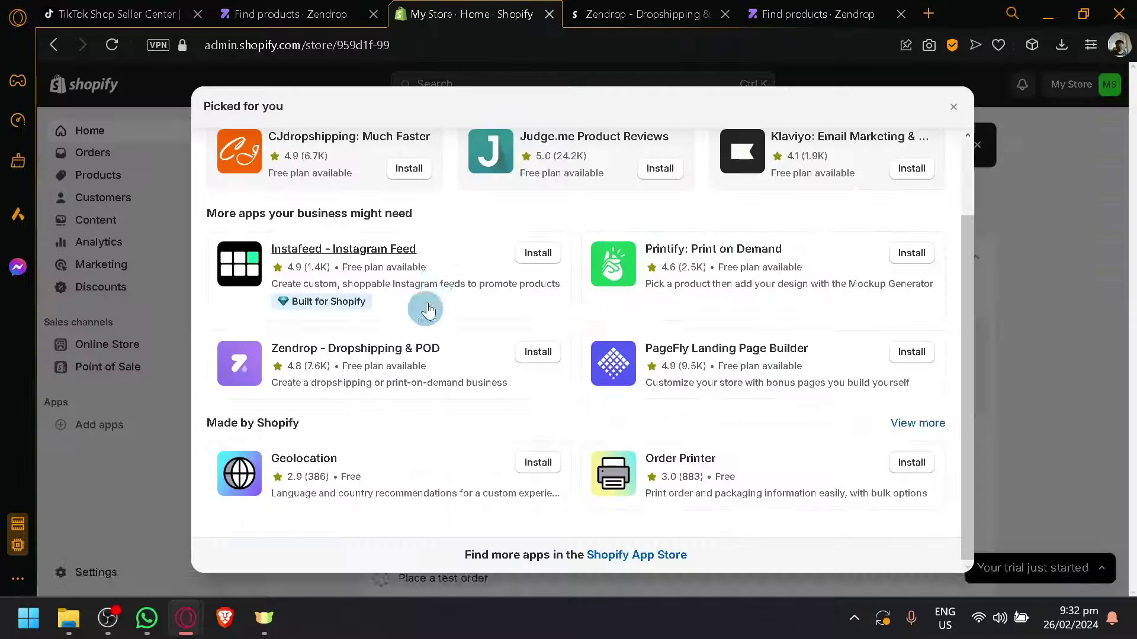
{"action": "left_click", "coordinate": [993, 265]}
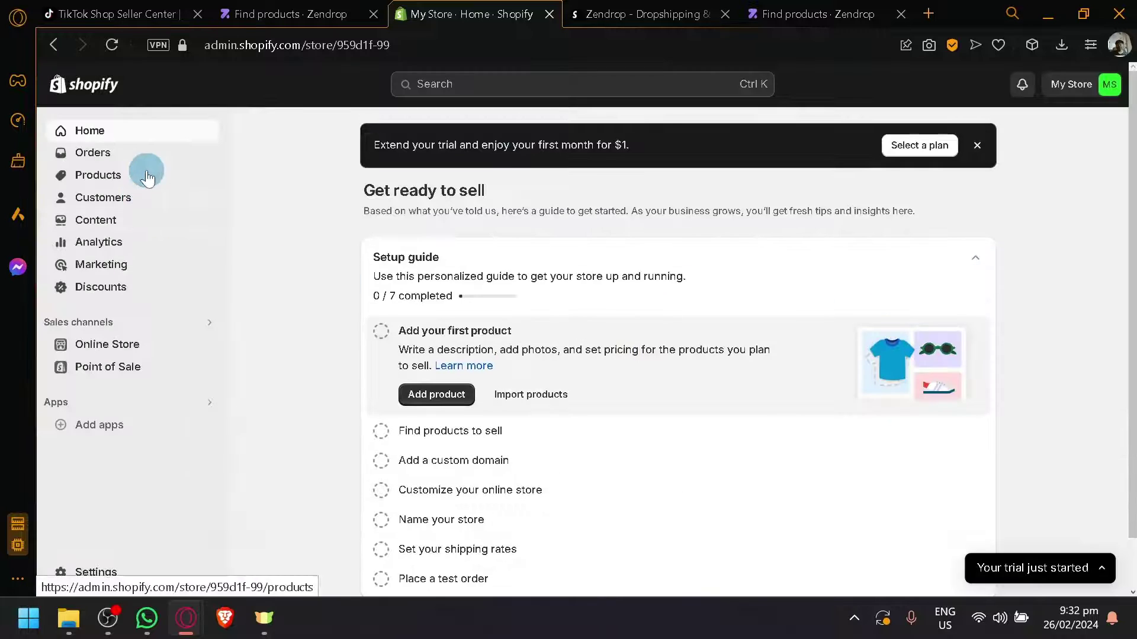
Step: Reload Zendrop's Find Products page and close the Zendrop app-store listing tab
{"action": "left_click", "coordinate": [787, 8]}
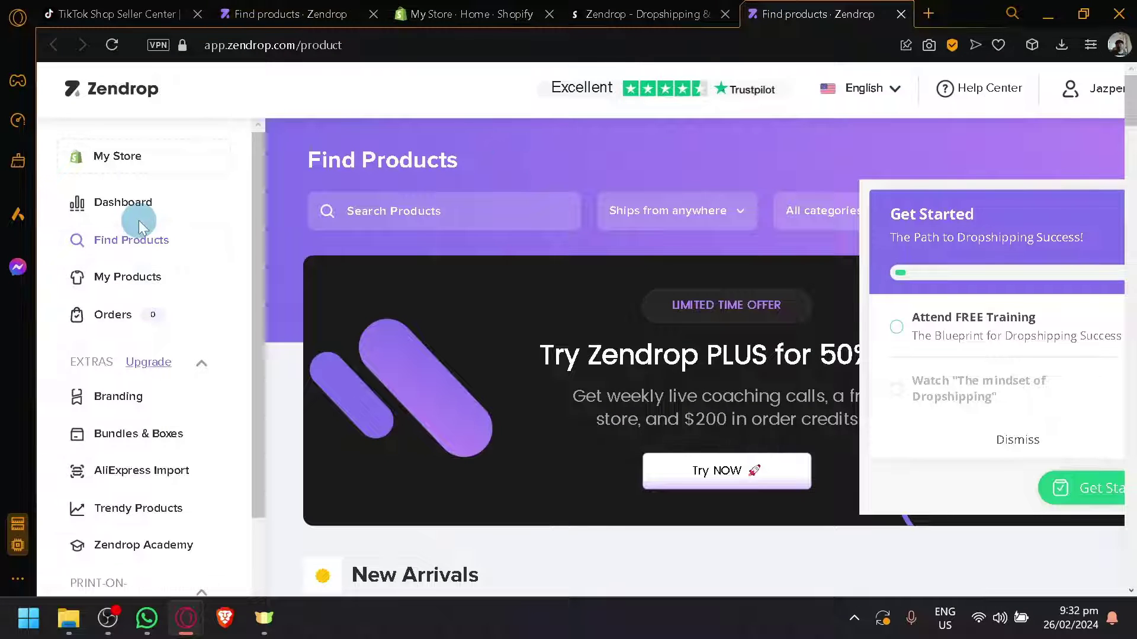
{"action": "left_click", "coordinate": [183, 254]}
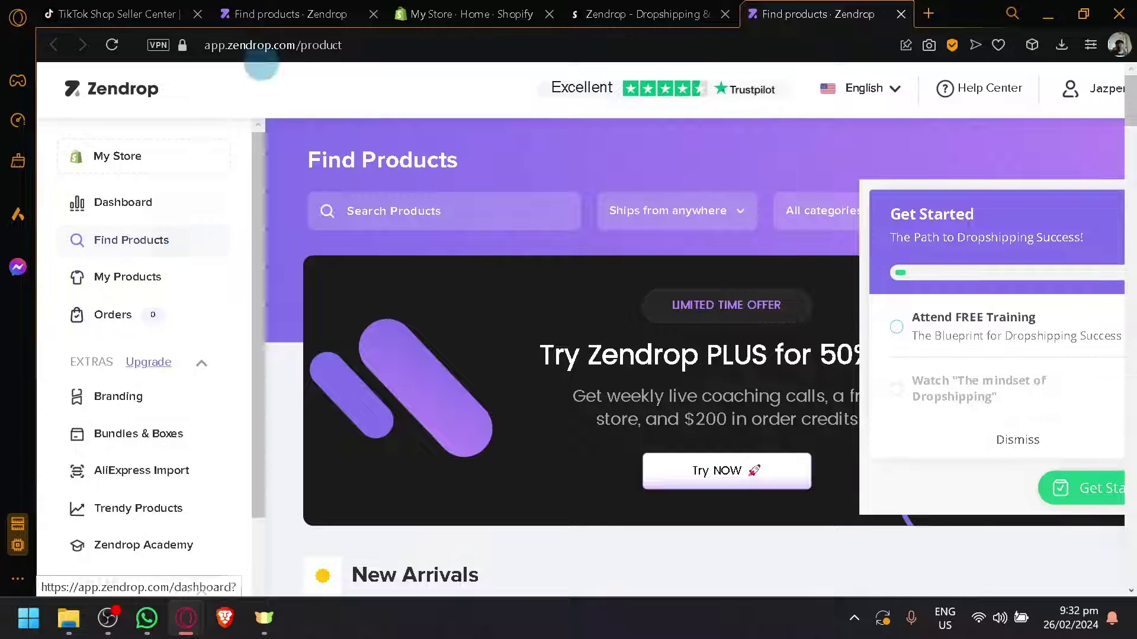
{"action": "left_click", "coordinate": [242, 12]}
{"action": "key", "text": "ctrl+Tab"}
{"action": "key", "text": "ctrl+Tab"}
{"action": "left_click", "coordinate": [663, 15]}
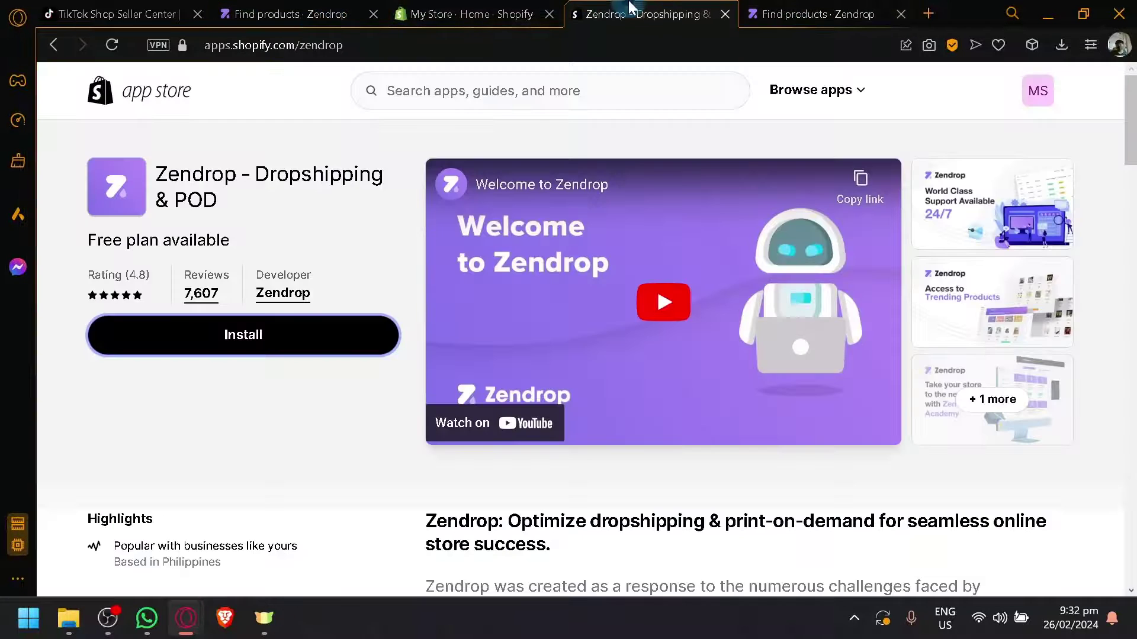
{"action": "key", "text": "ctrl+Tab"}
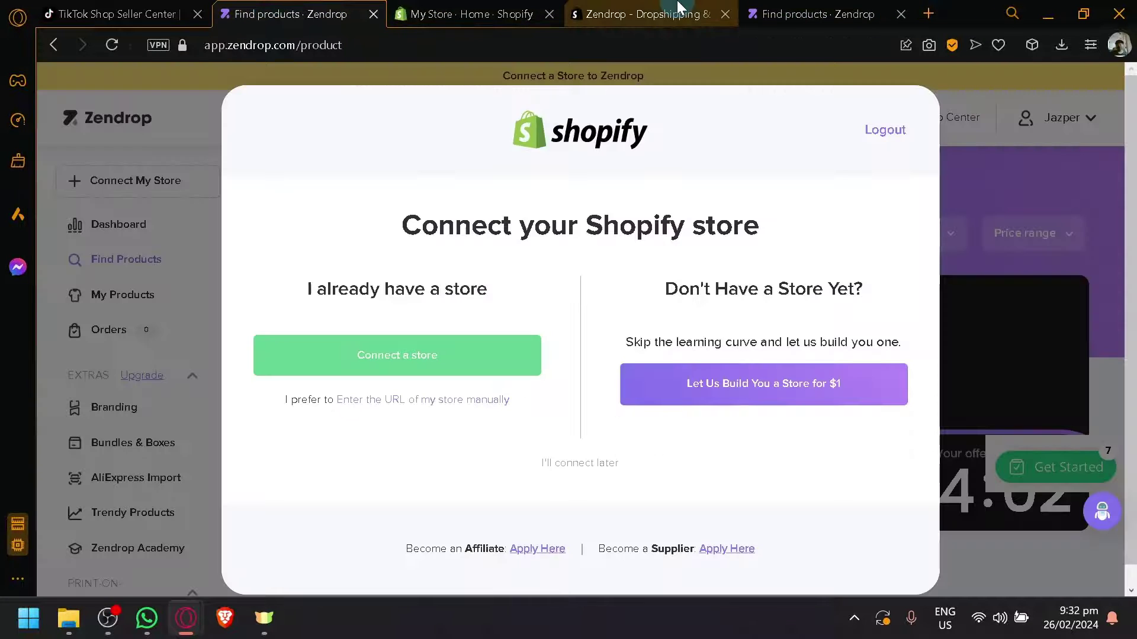
{"action": "left_click", "coordinate": [725, 13]}
Step: Bring up the Picked for you app recommendations in the Shopify admin
{"action": "left_click", "coordinate": [159, 8]}
{"action": "left_click", "coordinate": [460, 10]}
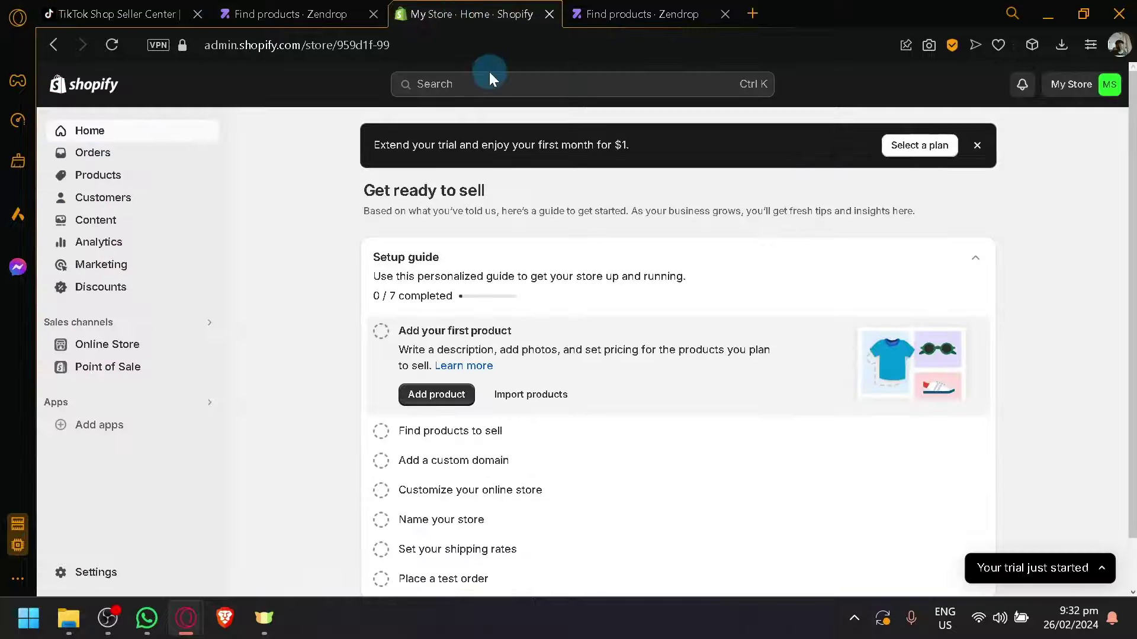
{"action": "left_click", "coordinate": [623, 17]}
{"action": "left_click", "coordinate": [512, 9]}
{"action": "left_click", "coordinate": [114, 424]}
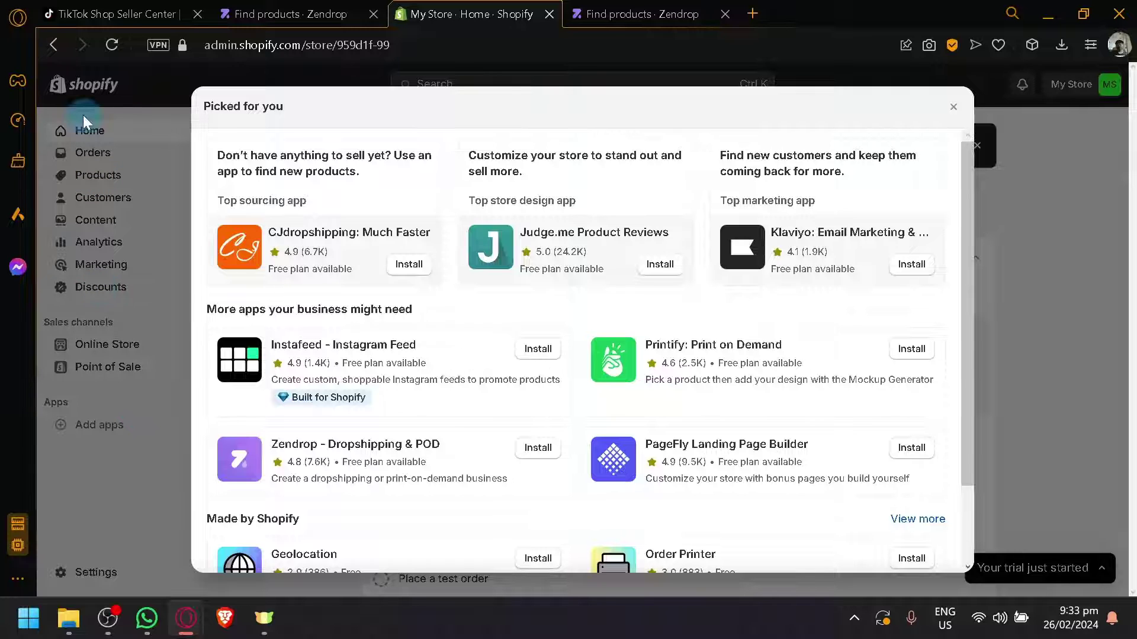
Step: Search the Shopify App Store for 'tiktok shop' using the suggested search
{"action": "scroll", "coordinate": [693, 450], "scroll_direction": "down", "scroll_amount": 2}
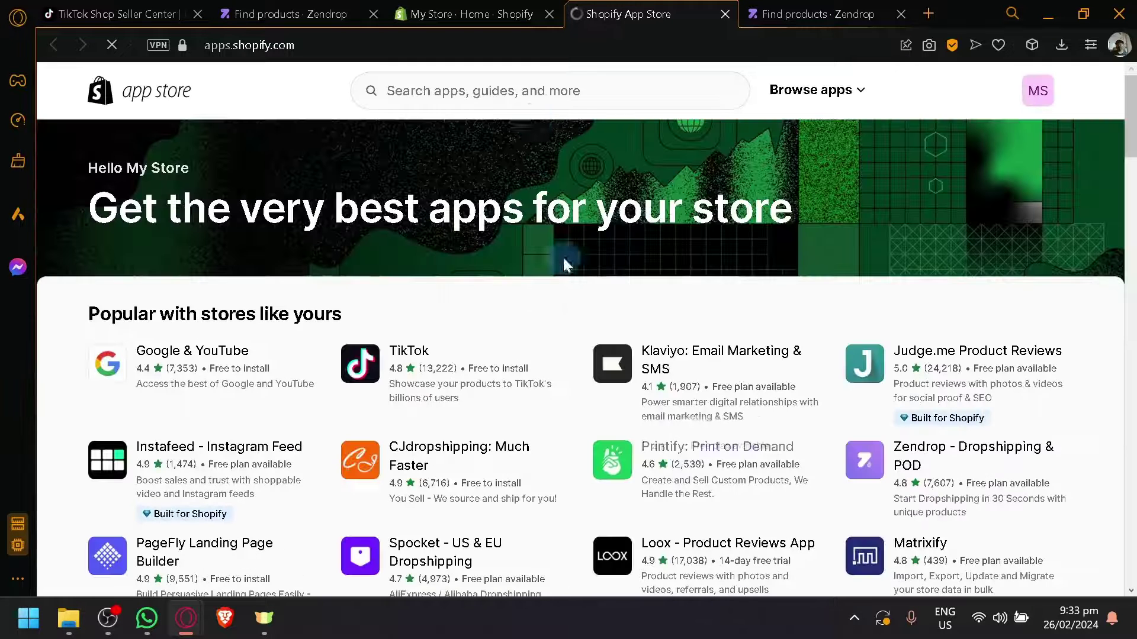
{"action": "scroll", "coordinate": [391, 360], "scroll_direction": "up", "scroll_amount": 5, "text": "ctrl"}
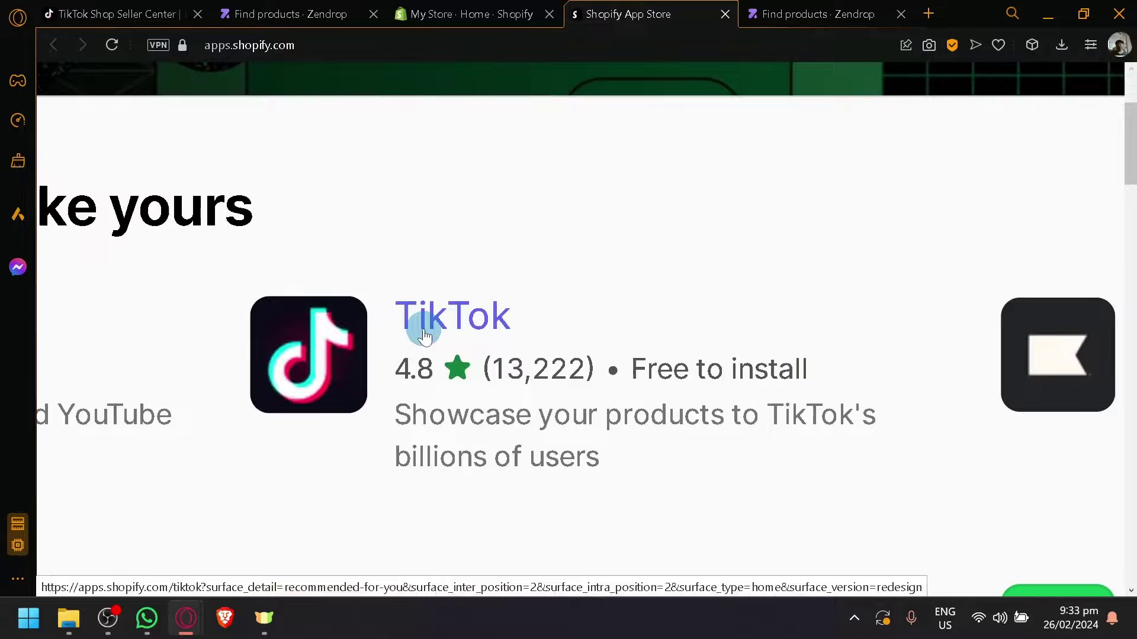
{"action": "scroll", "coordinate": [425, 335], "scroll_direction": "down", "scroll_amount": 5, "text": "ctrl"}
{"action": "scroll", "coordinate": [425, 336], "scroll_direction": "up", "scroll_amount": 4, "text": "ctrl"}
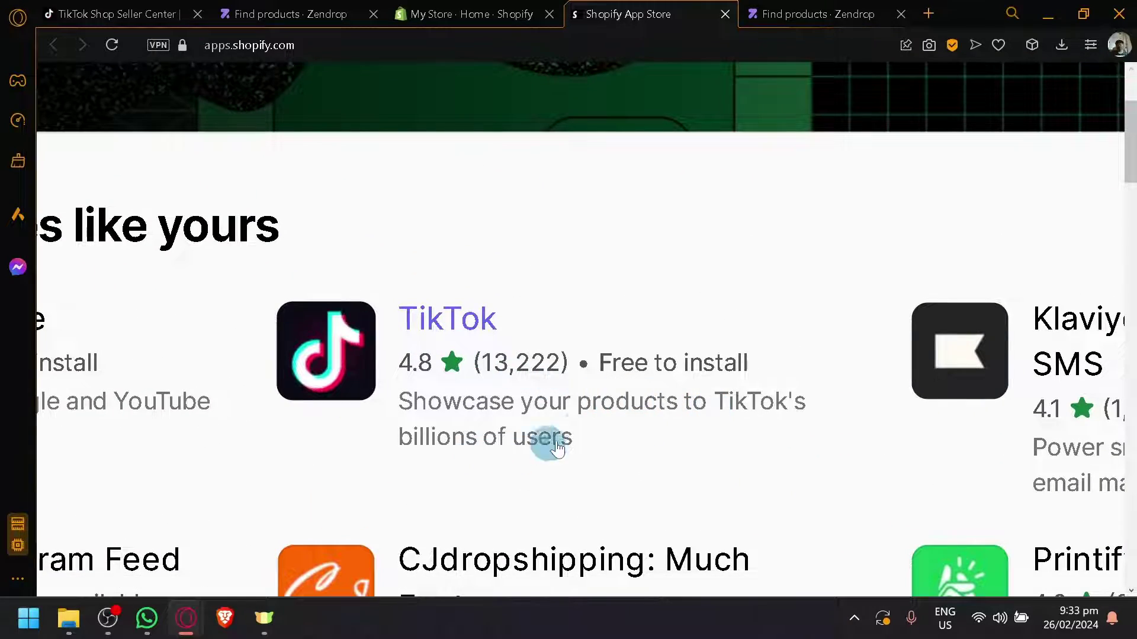
{"action": "scroll", "coordinate": [613, 385], "scroll_direction": "down", "scroll_amount": 5}
{"action": "scroll", "coordinate": [616, 386], "scroll_direction": "down", "scroll_amount": 4, "text": "ctrl"}
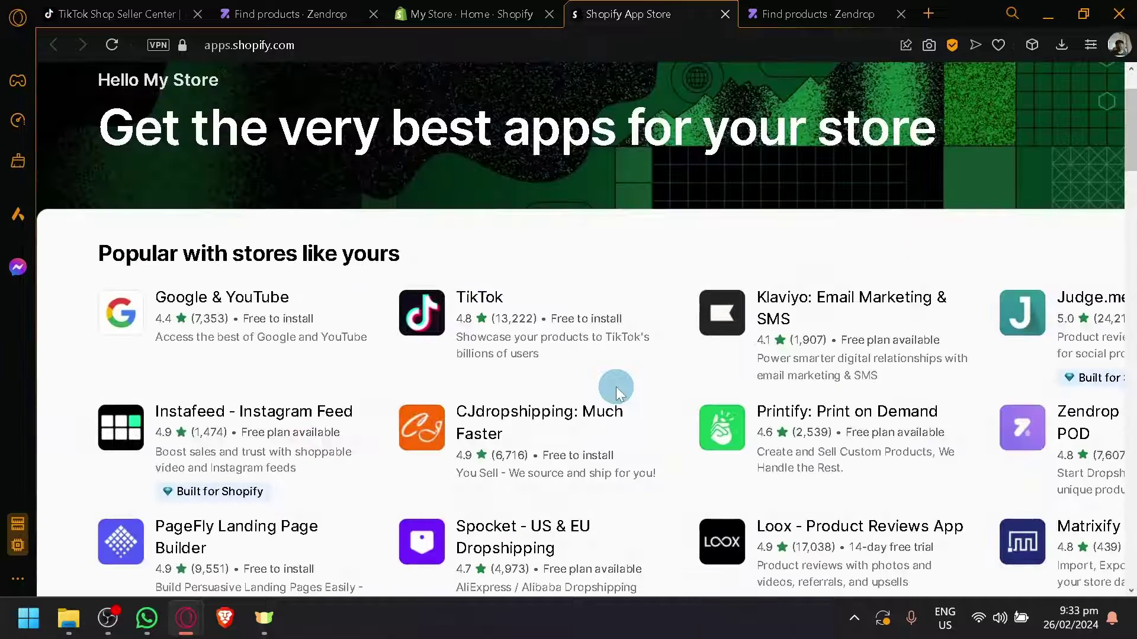
{"action": "scroll", "coordinate": [616, 386], "scroll_direction": "up", "scroll_amount": 2}
{"action": "left_click", "coordinate": [557, 84]}
{"action": "type", "text": "tik"}
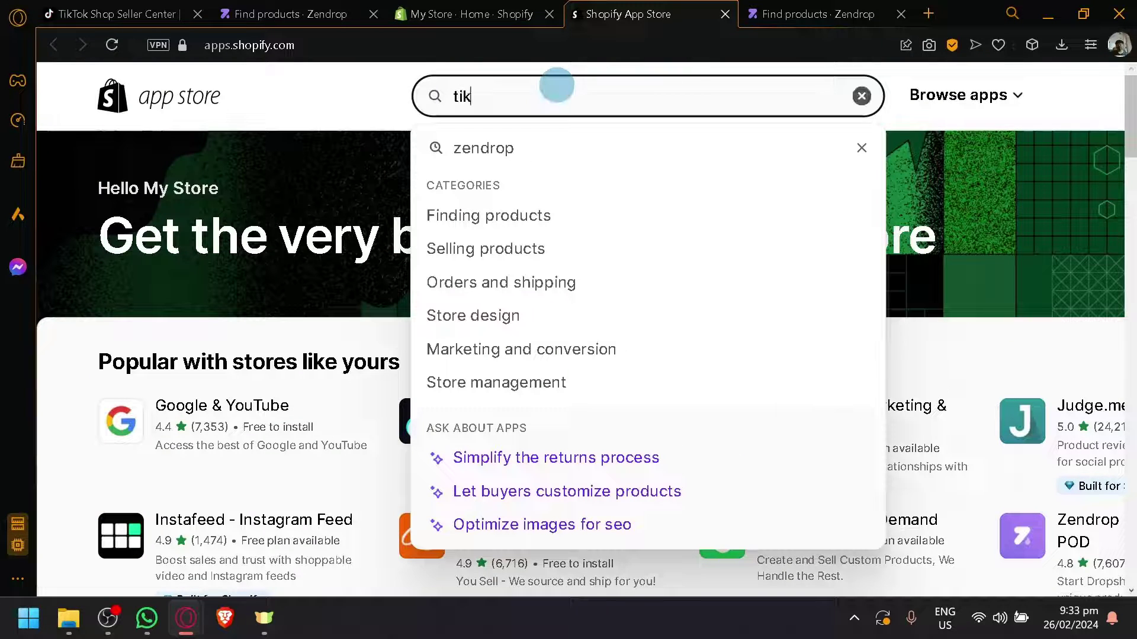
{"action": "type", "text": "tok s"}
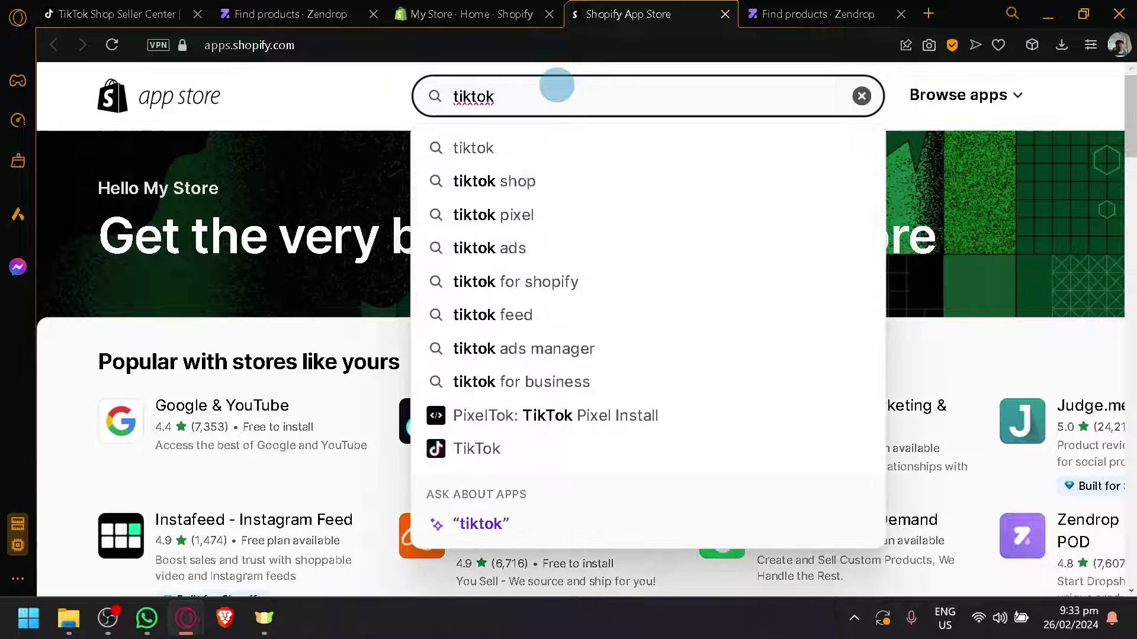
{"action": "key", "text": "Down"}
{"action": "key", "text": "Down"}
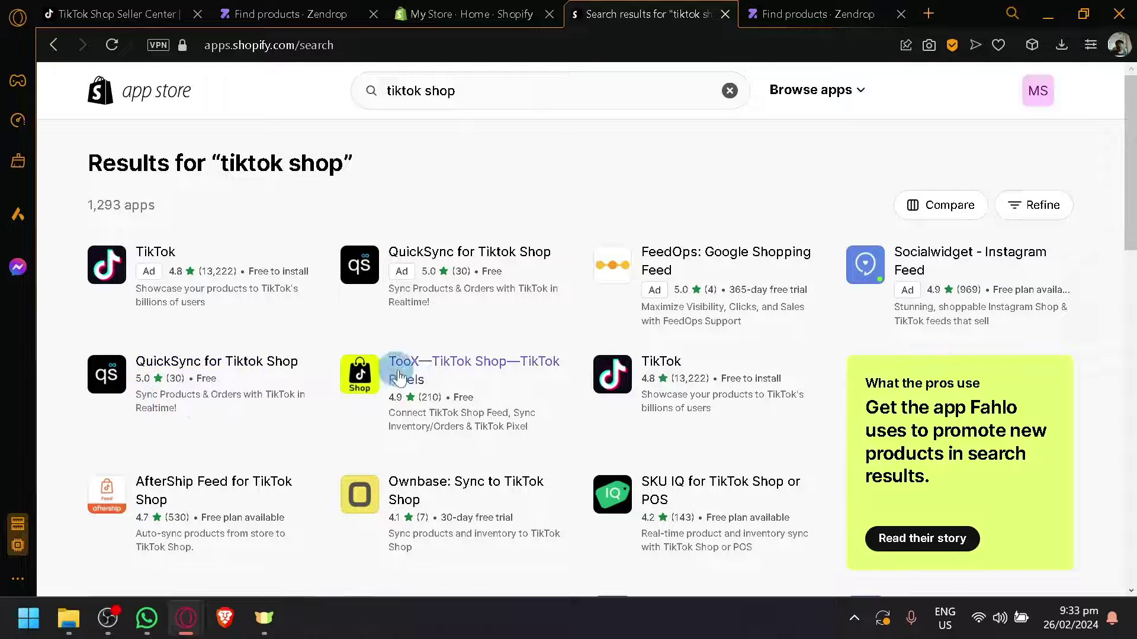
Step: Scroll the 'tiktok shop' results to find and open QuickSync for Tiktok Shop
{"action": "scroll", "coordinate": [465, 379], "scroll_direction": "up", "scroll_amount": 3}
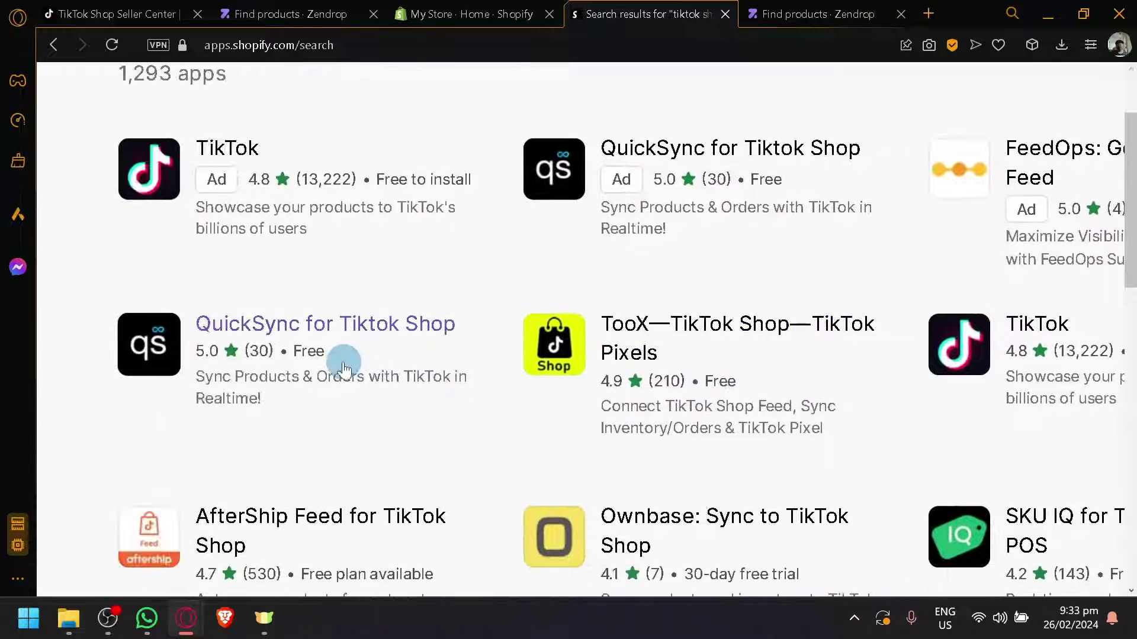
{"action": "scroll", "coordinate": [414, 328], "scroll_direction": "down", "scroll_amount": 2}
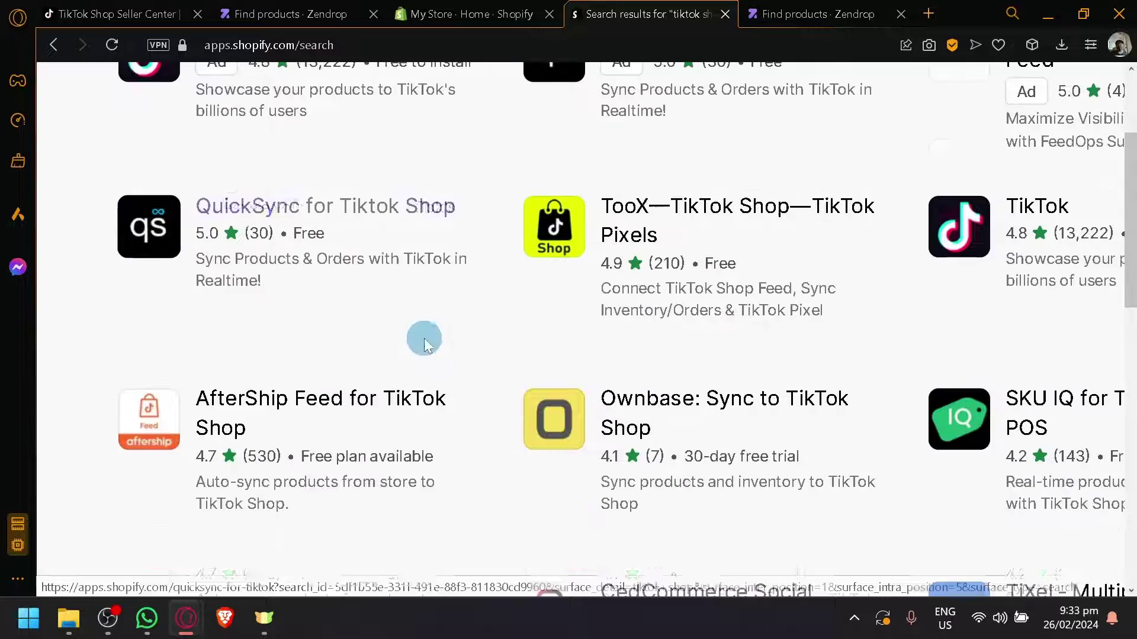
{"action": "scroll", "coordinate": [436, 393], "scroll_direction": "right", "scroll_amount": 5}
{"action": "scroll", "coordinate": [436, 394], "scroll_direction": "down", "scroll_amount": 3}
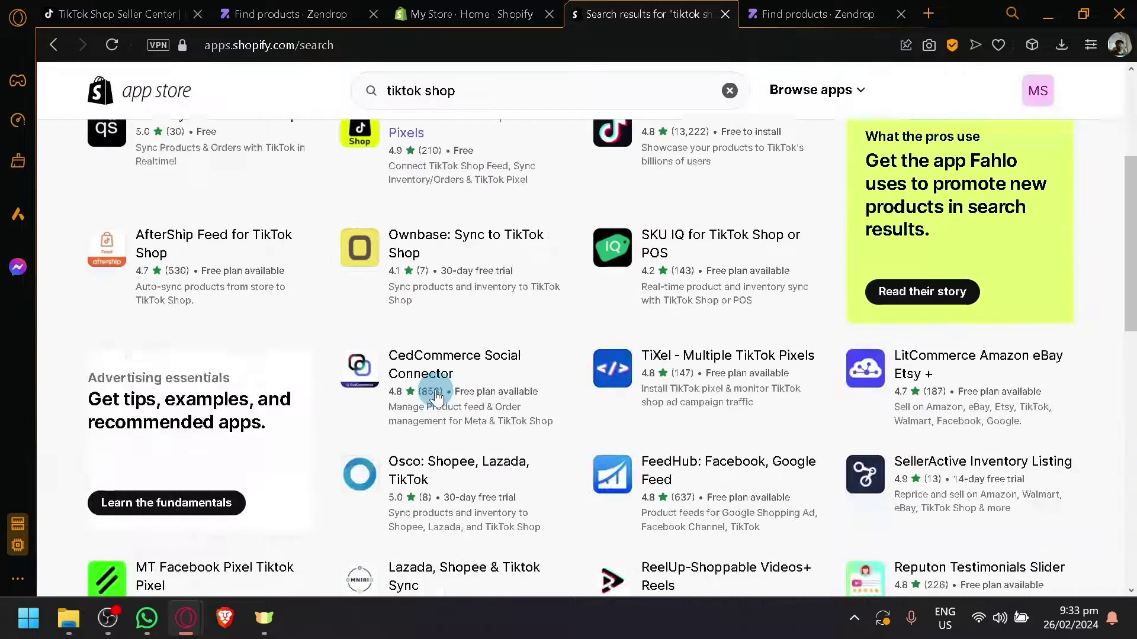
{"action": "scroll", "coordinate": [450, 412], "scroll_direction": "down", "scroll_amount": 2}
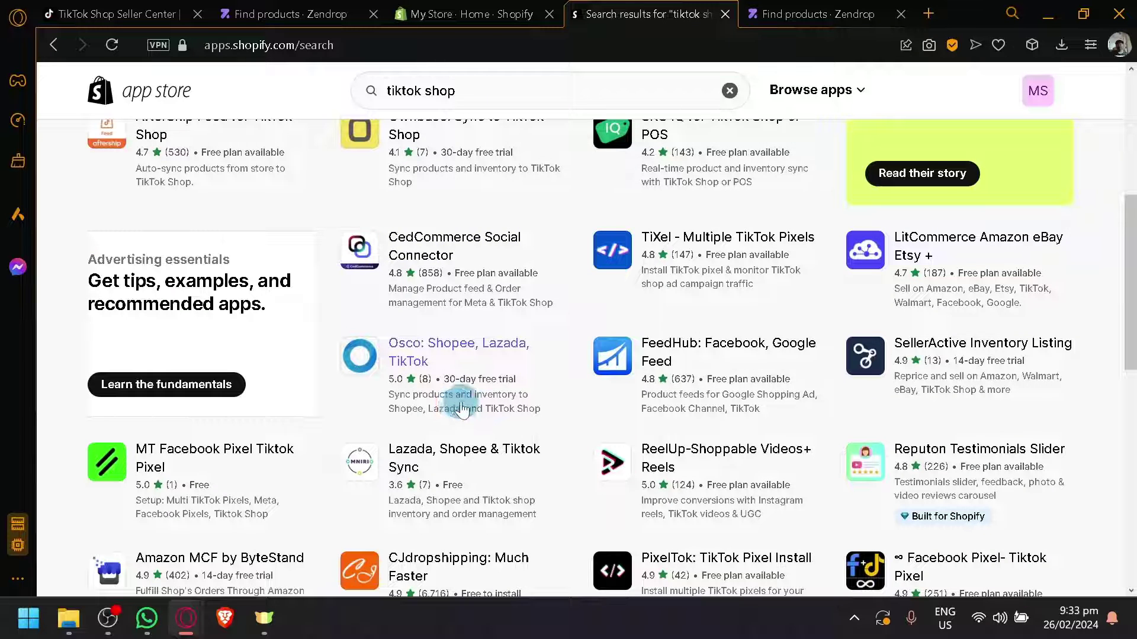
{"action": "scroll", "coordinate": [461, 407], "scroll_direction": "up", "scroll_amount": 6}
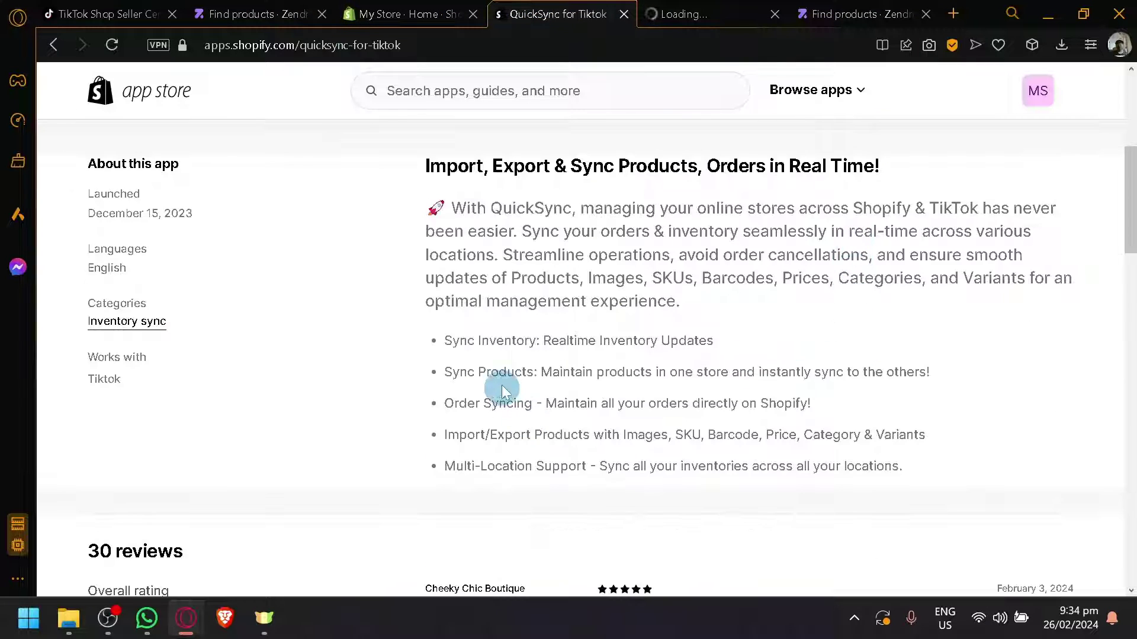
Step: Read QuickSync's inventory, product/order sync and import/export features
{"action": "left_click_drag", "start_coordinate": [446, 340], "coordinate": [614, 339]}
{"action": "left_click", "coordinate": [622, 426]}
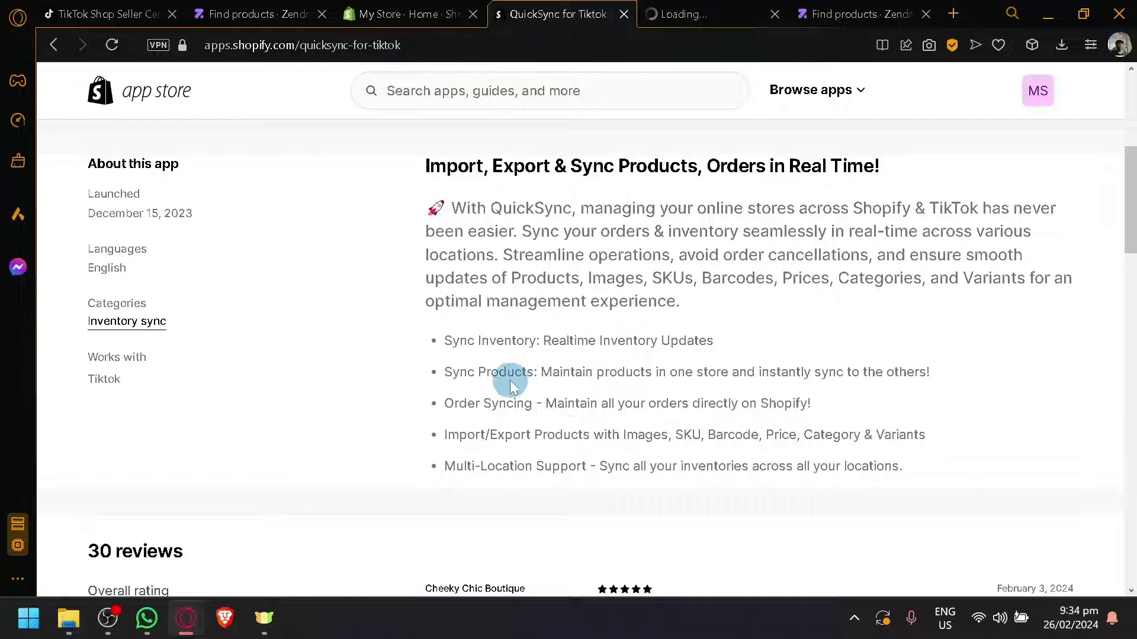
{"action": "left_click_drag", "start_coordinate": [508, 373], "coordinate": [595, 435]}
{"action": "left_click", "coordinate": [768, 402]}
{"action": "left_click", "coordinate": [538, 462]}
{"action": "double_click", "coordinate": [506, 435]}
{"action": "left_click_drag", "start_coordinate": [507, 436], "coordinate": [726, 464]}
{"action": "left_click", "coordinate": [734, 466]}
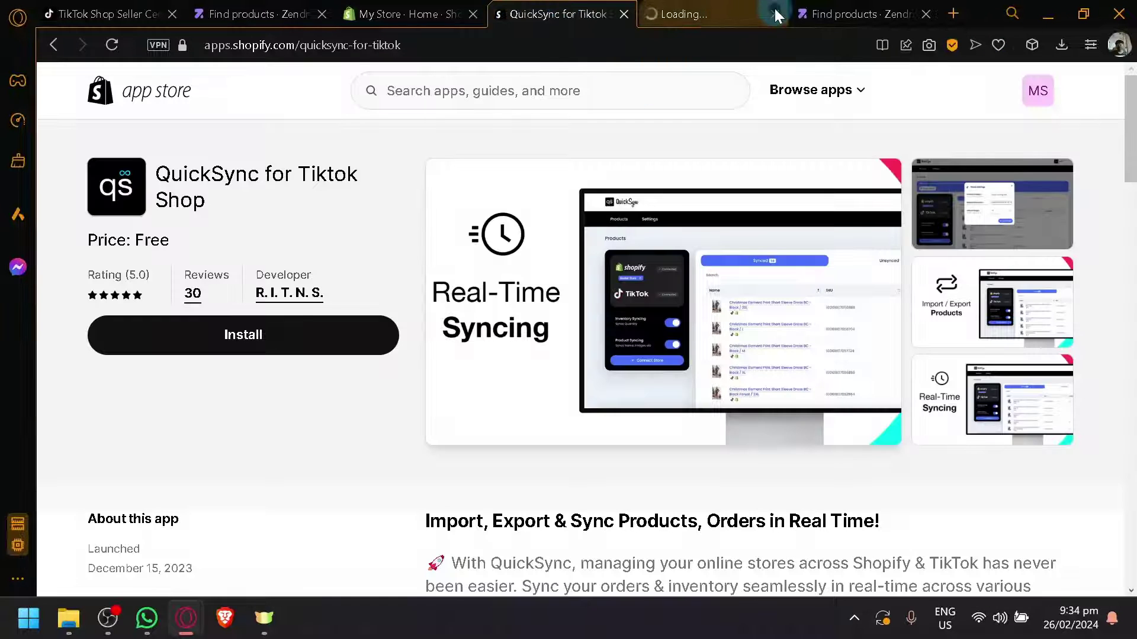
Step: Close the stray Loading tab and open the Products page in the store admin
{"action": "left_click", "coordinate": [775, 12]}
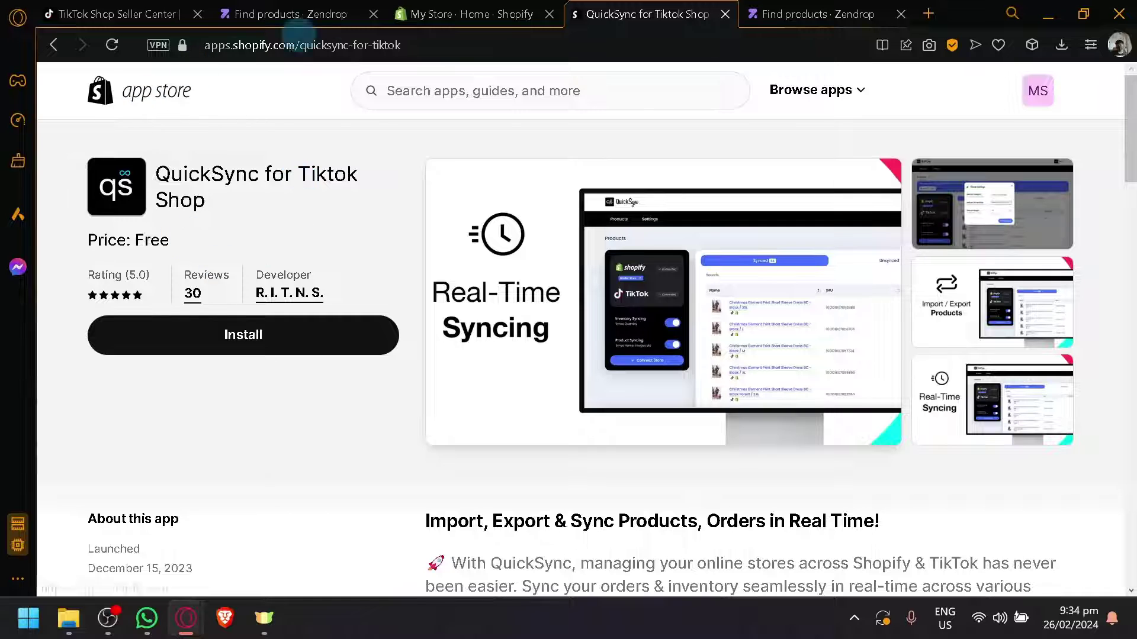
{"action": "left_click", "coordinate": [414, 14]}
{"action": "left_click", "coordinate": [116, 176]}
{"action": "left_click", "coordinate": [117, 177]}
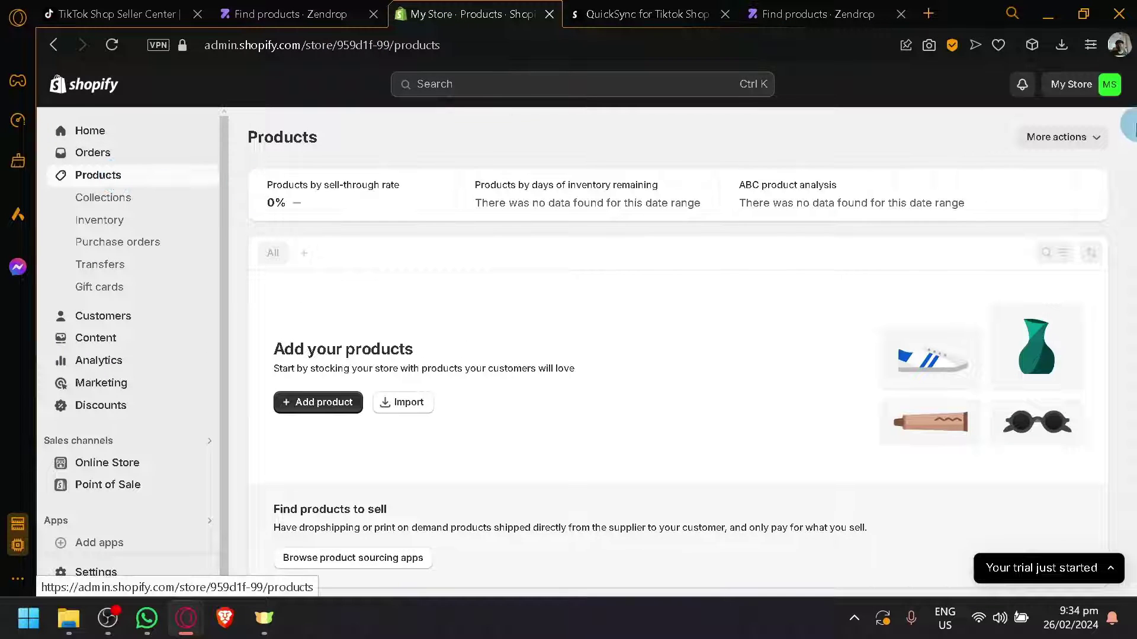
Step: Start a new product, reset page zoom with Ctrl+0, and glance at the TikTok Seller Center
{"action": "left_click", "coordinate": [323, 407]}
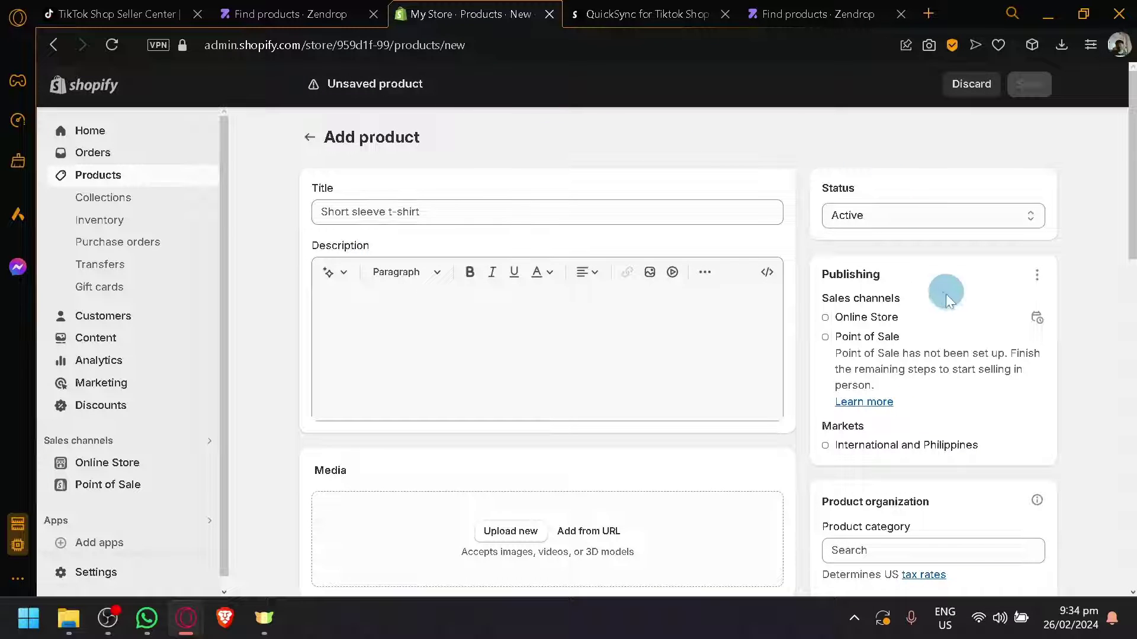
{"action": "scroll", "coordinate": [901, 338], "scroll_direction": "up", "scroll_amount": 4}
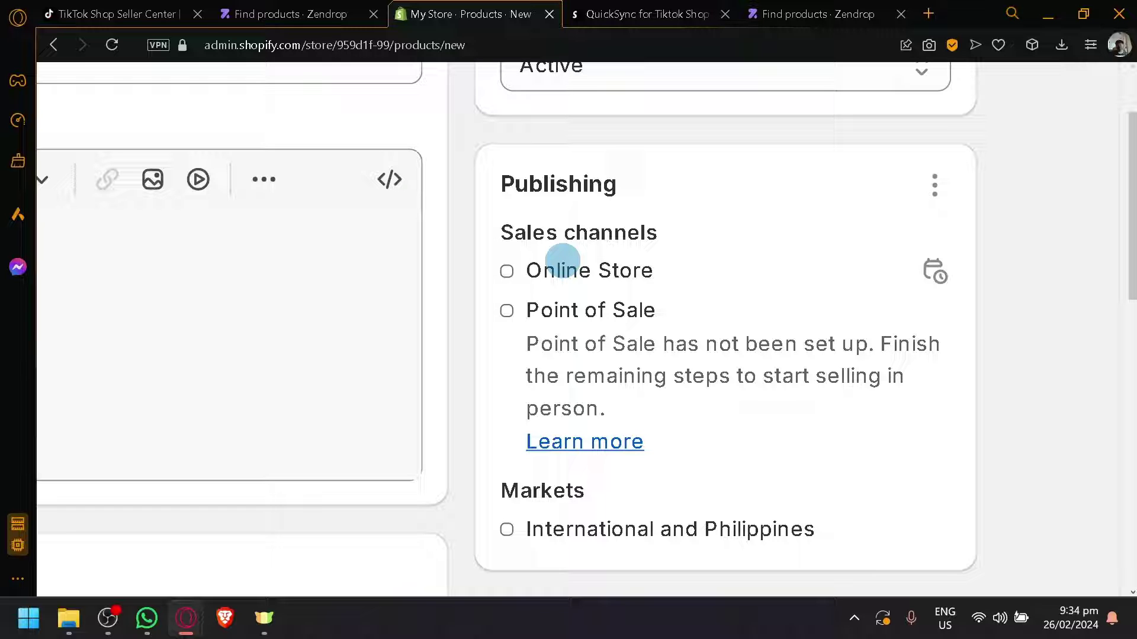
{"action": "key", "text": "ctrl+0"}
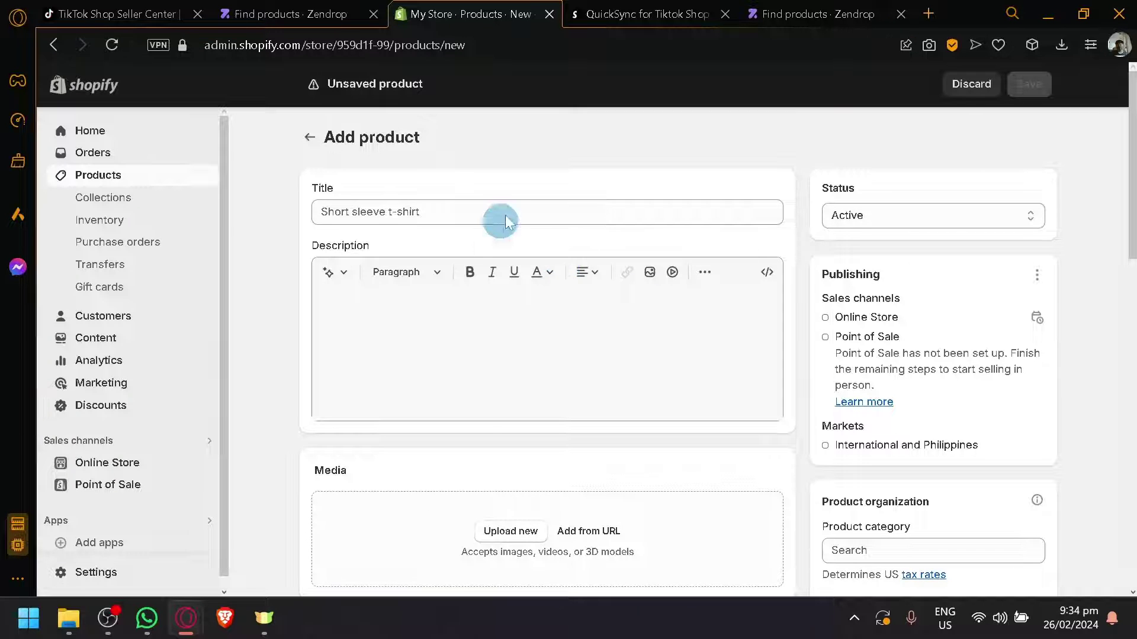
{"action": "scroll", "coordinate": [505, 213], "scroll_direction": "down", "scroll_amount": 10}
{"action": "left_click", "coordinate": [92, 8]}
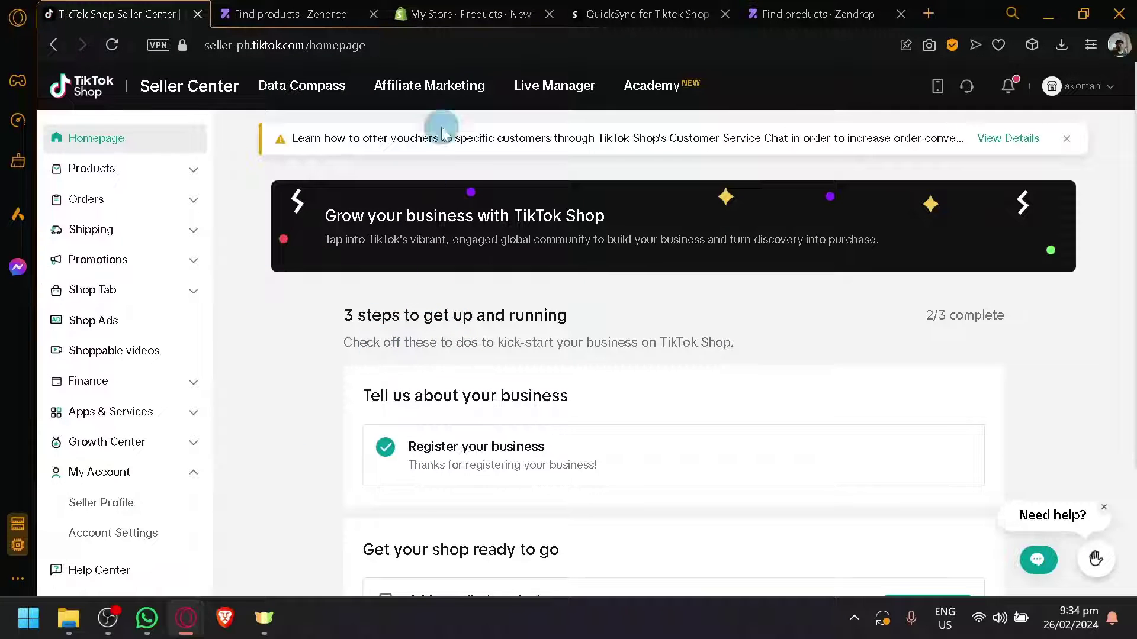
{"action": "left_click", "coordinate": [469, 9]}
{"action": "scroll", "coordinate": [376, 297], "scroll_direction": "up", "scroll_amount": 10}
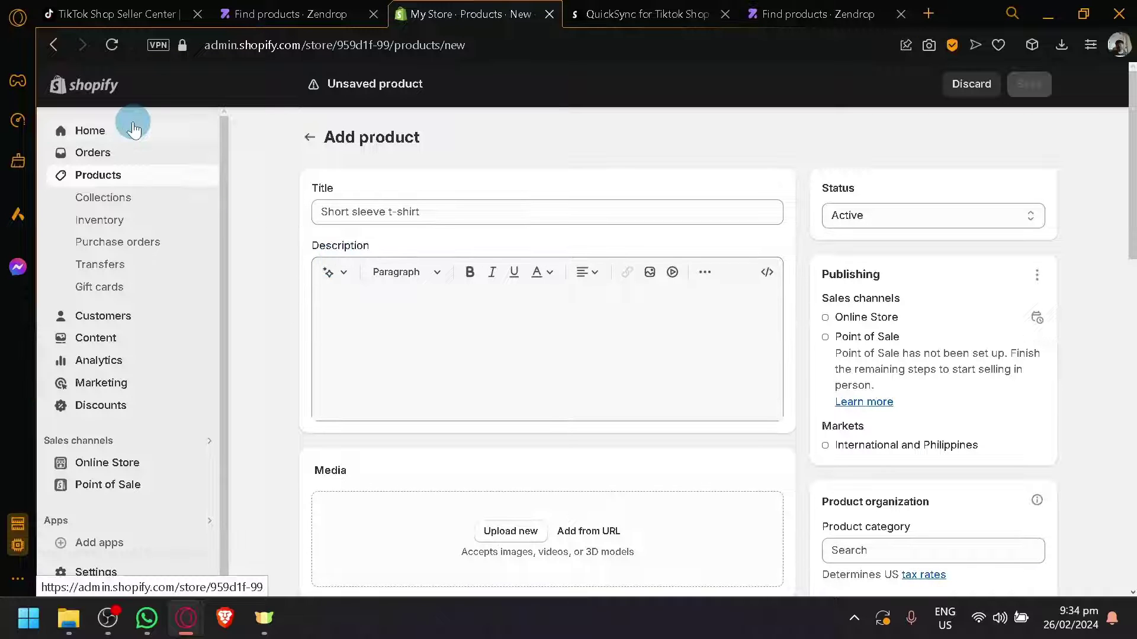
Step: Return to the admin home, postpone Zendrop's store connection, and collapse the trial notice
{"action": "left_click", "coordinate": [133, 125]}
{"action": "left_click", "coordinate": [290, 14]}
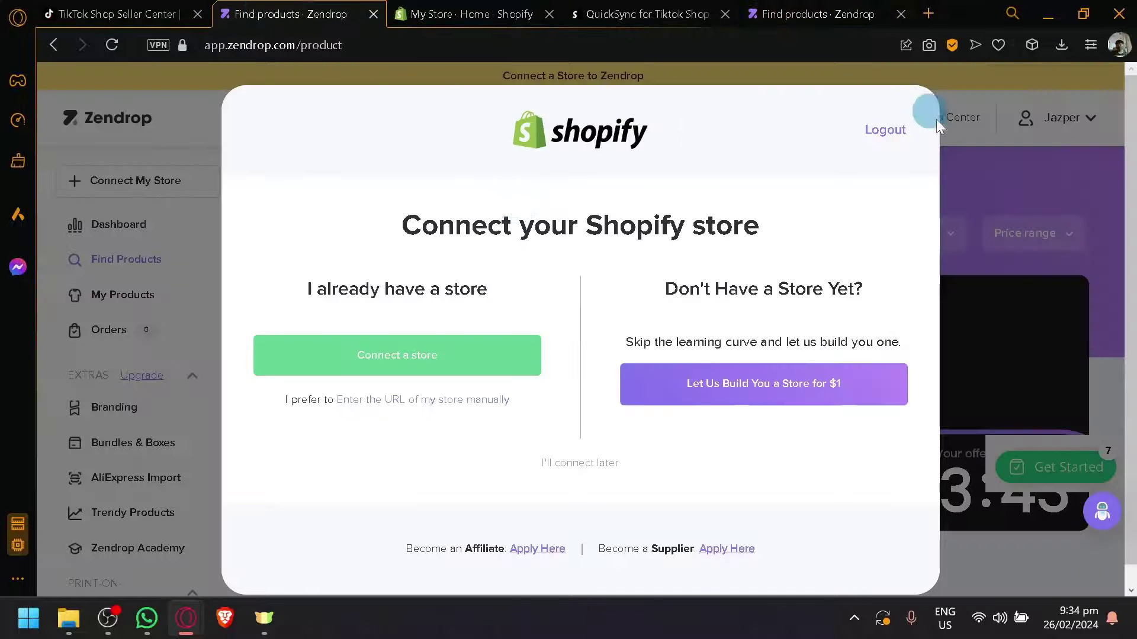
{"action": "left_click", "coordinate": [570, 464]}
{"action": "left_click", "coordinate": [456, 11]}
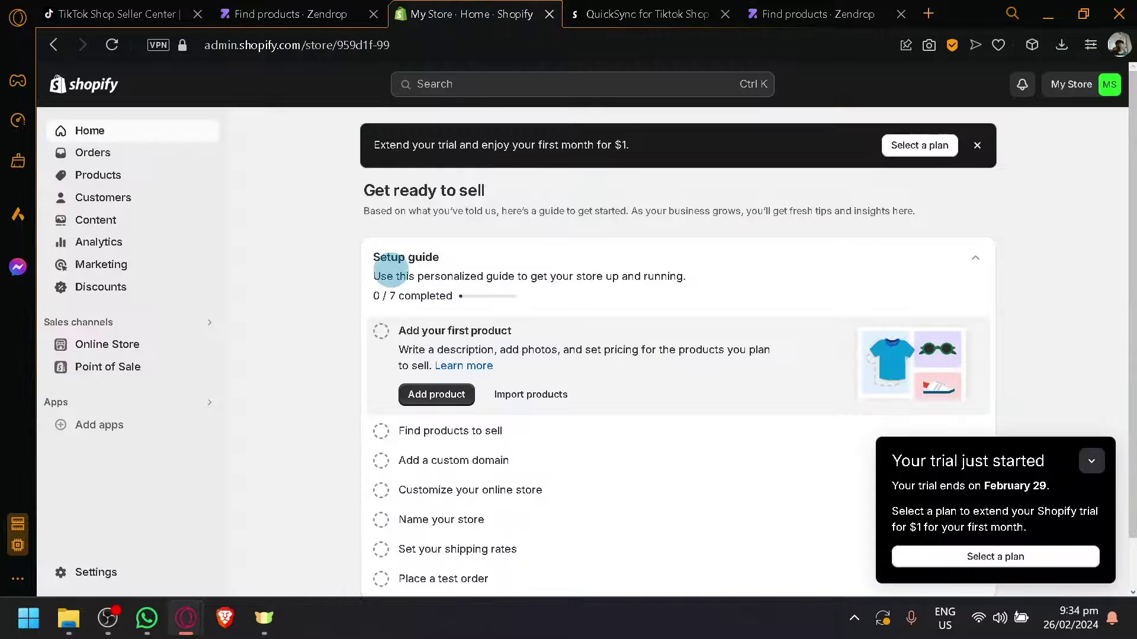
{"action": "left_click", "coordinate": [116, 14]}
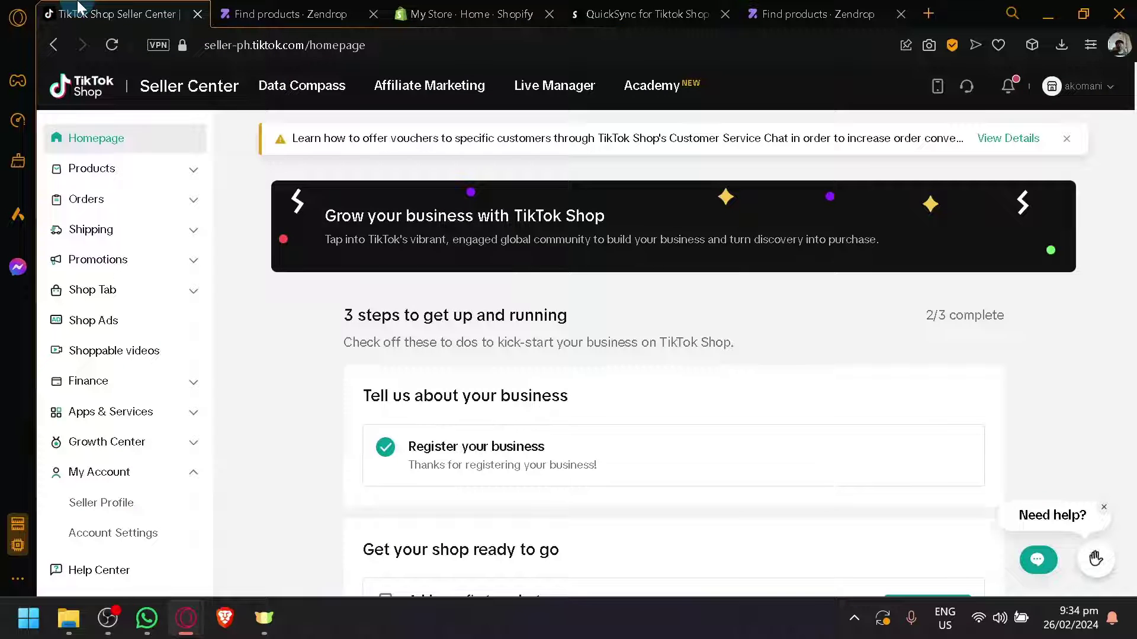
{"action": "left_click", "coordinate": [253, 10]}
{"action": "left_click", "coordinate": [459, 13]}
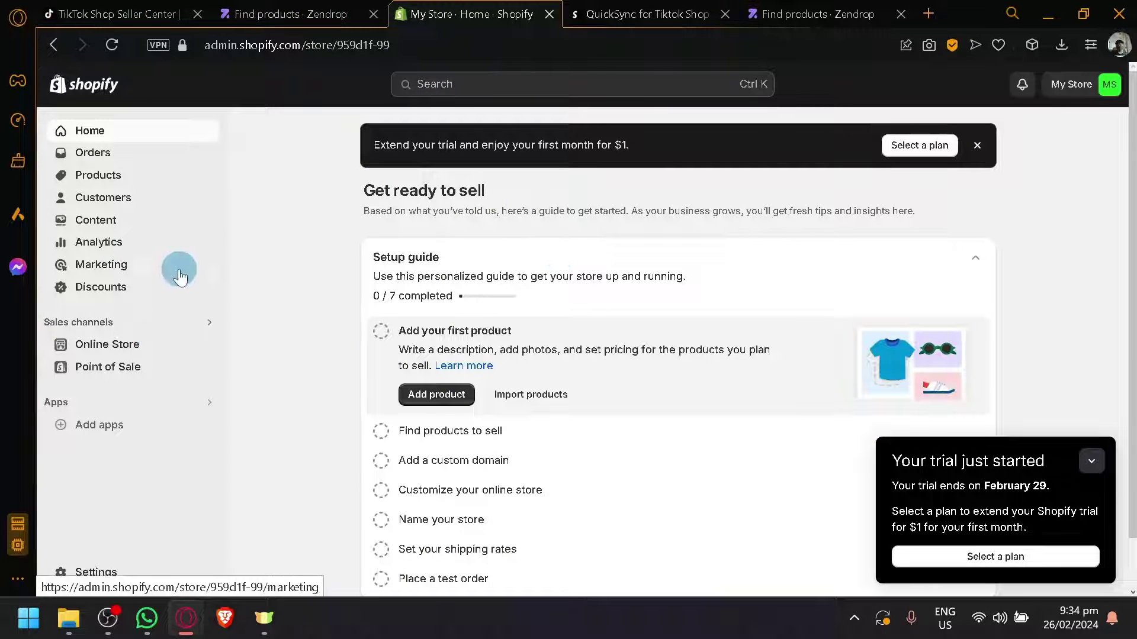
{"action": "left_click", "coordinate": [1090, 466]}
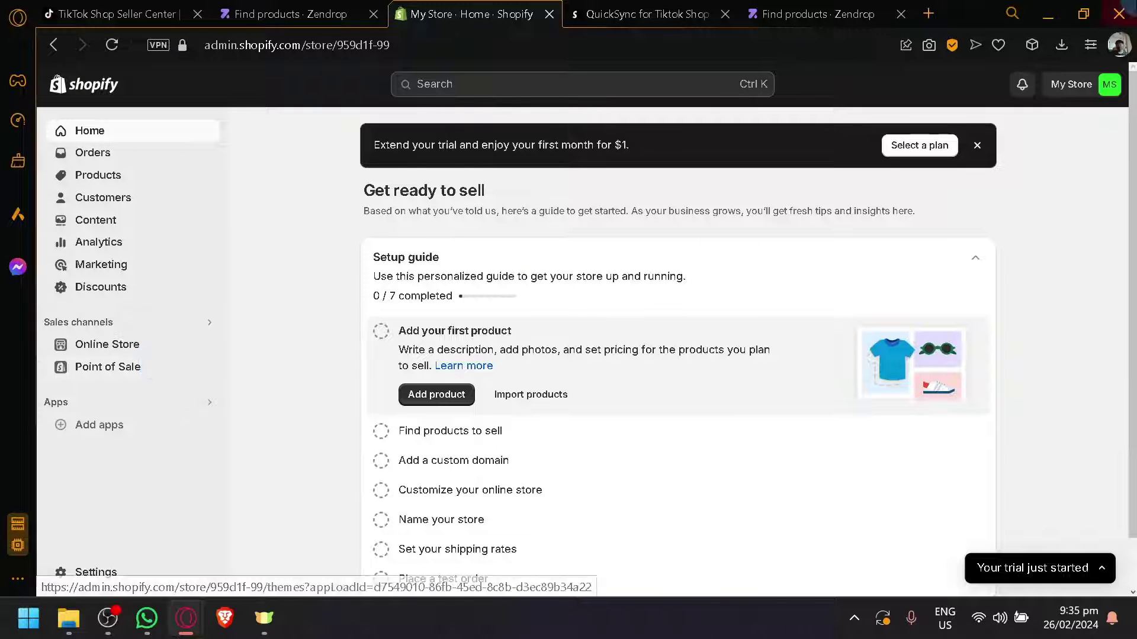
Step: Compare the QuickSync listing's import/export feature with the admin, then view Seller Center
{"action": "left_click", "coordinate": [704, 12]}
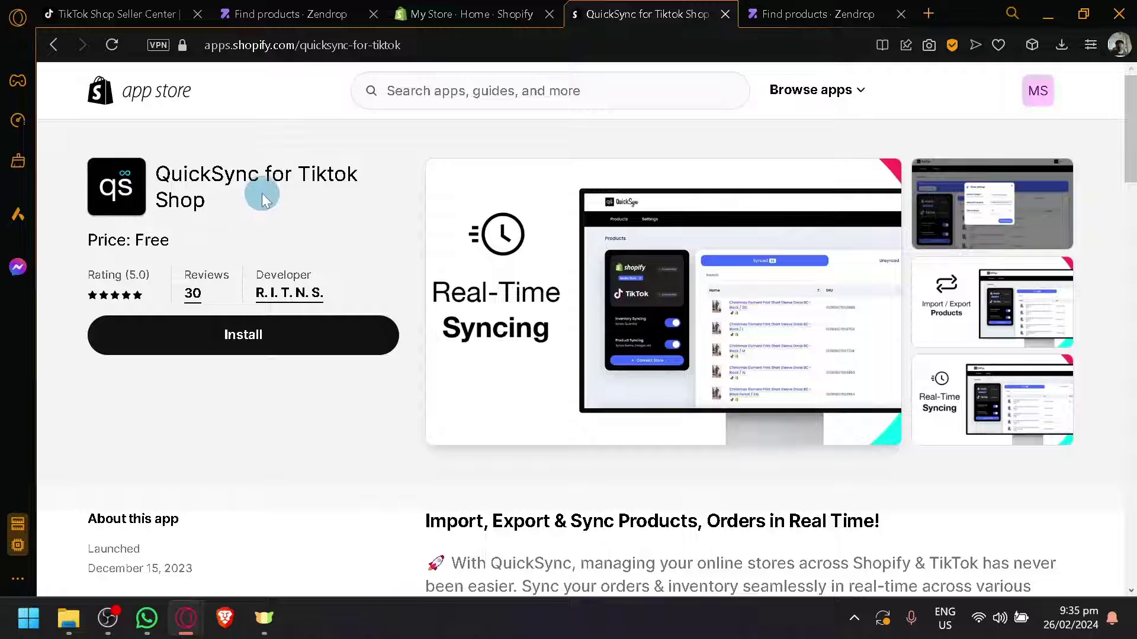
{"action": "left_click", "coordinate": [472, 13]}
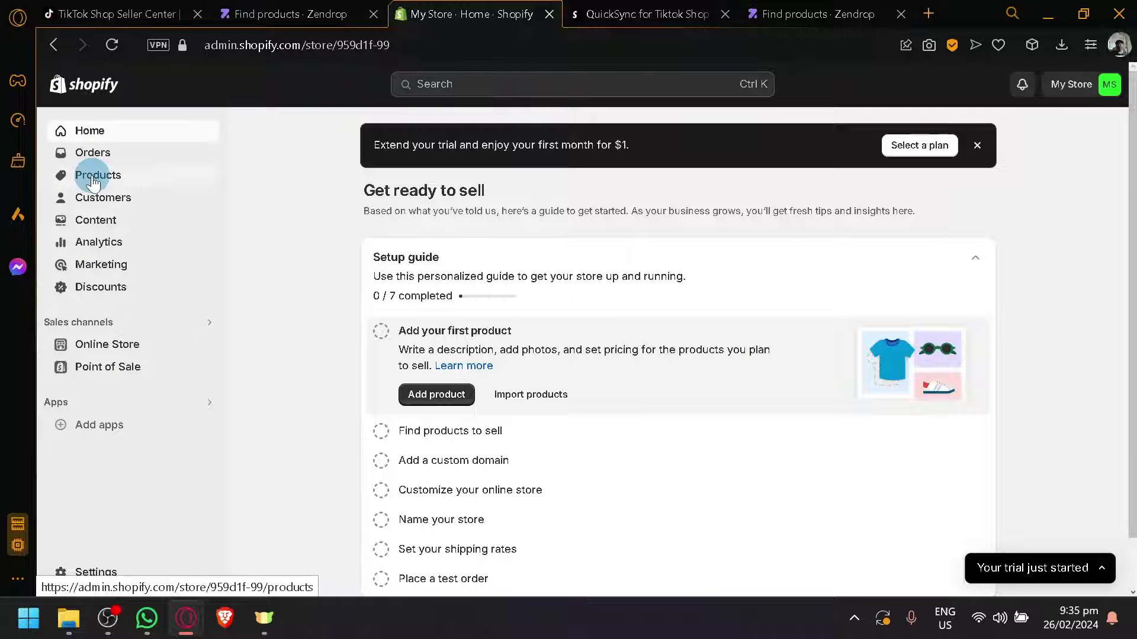
{"action": "left_click", "coordinate": [647, 13]}
{"action": "scroll", "coordinate": [495, 358], "scroll_direction": "down", "scroll_amount": 5}
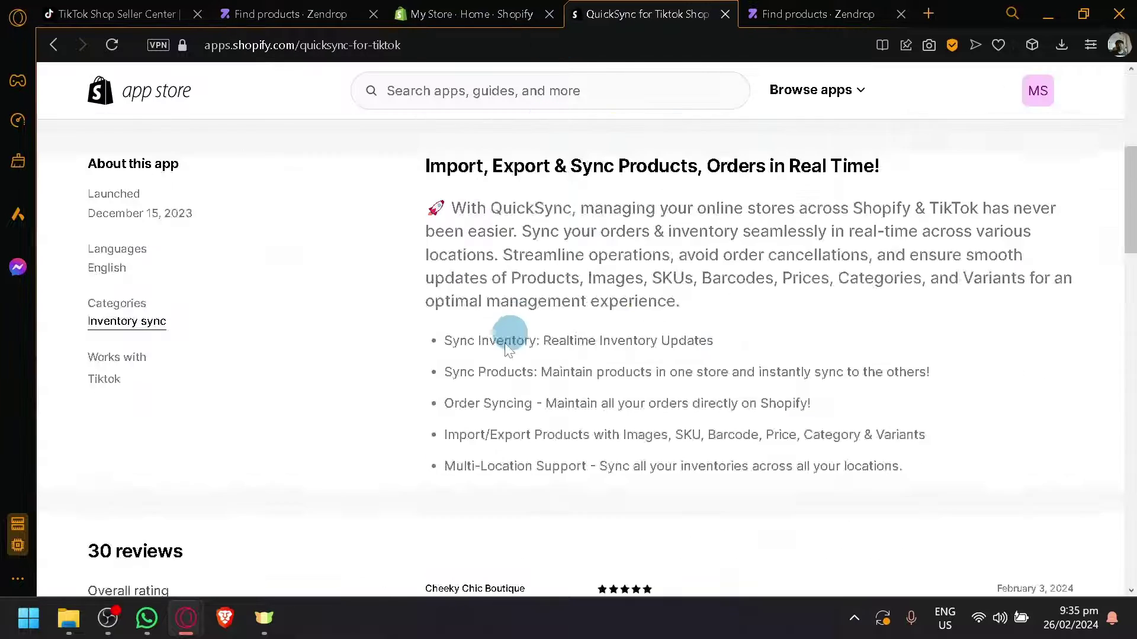
{"action": "left_click_drag", "start_coordinate": [441, 435], "coordinate": [876, 434]}
{"action": "left_click", "coordinate": [124, 8]}
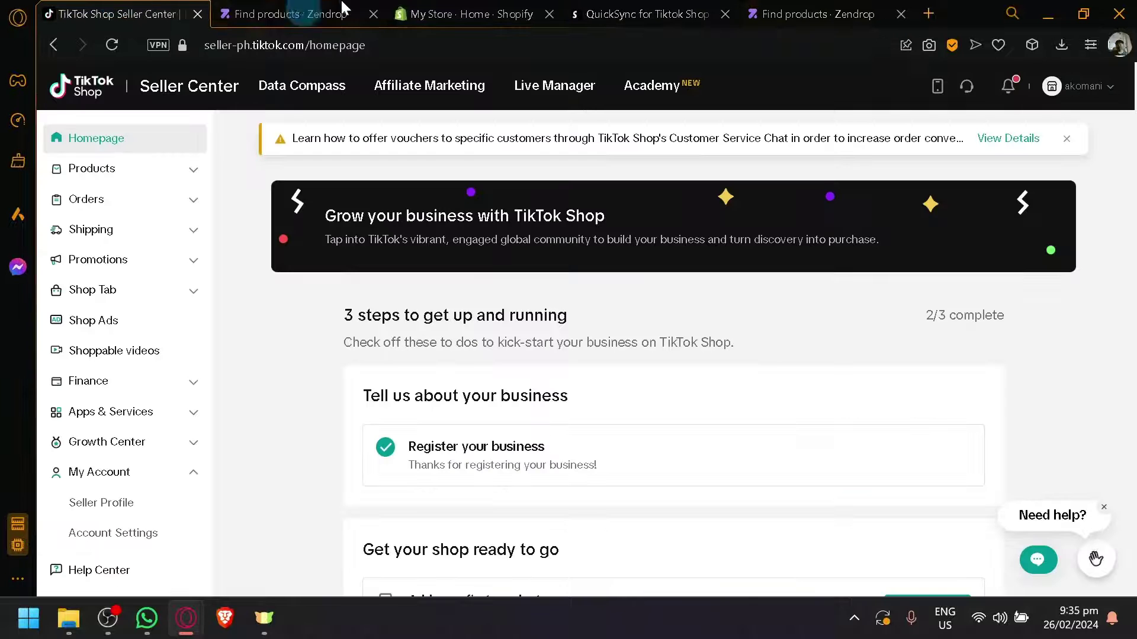
Step: Add the Handheld Vacuum Cleaner from Zendrop's catalogue to My Products
{"action": "left_click", "coordinate": [273, 8]}
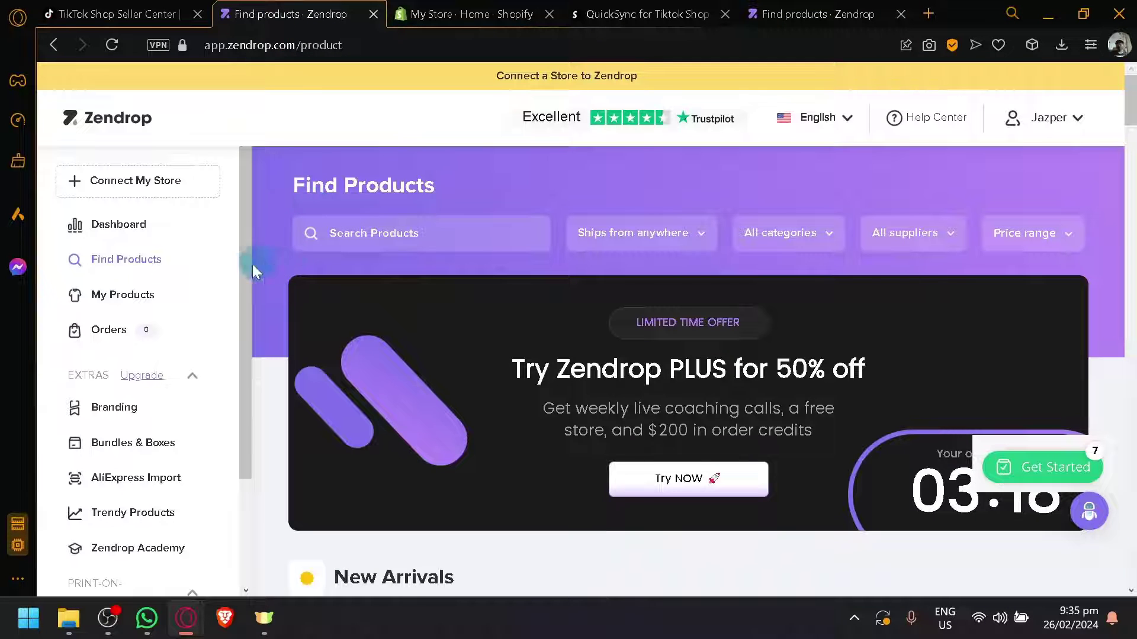
{"action": "scroll", "coordinate": [367, 291], "scroll_direction": "down", "scroll_amount": 6}
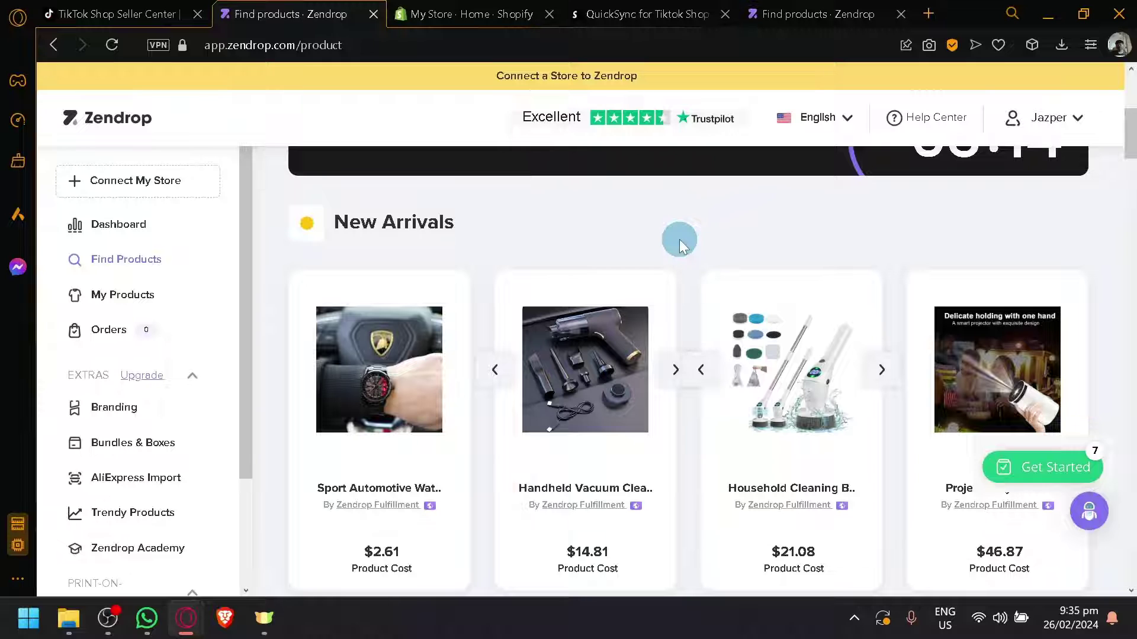
{"action": "scroll", "coordinate": [602, 384], "scroll_direction": "down", "scroll_amount": 2}
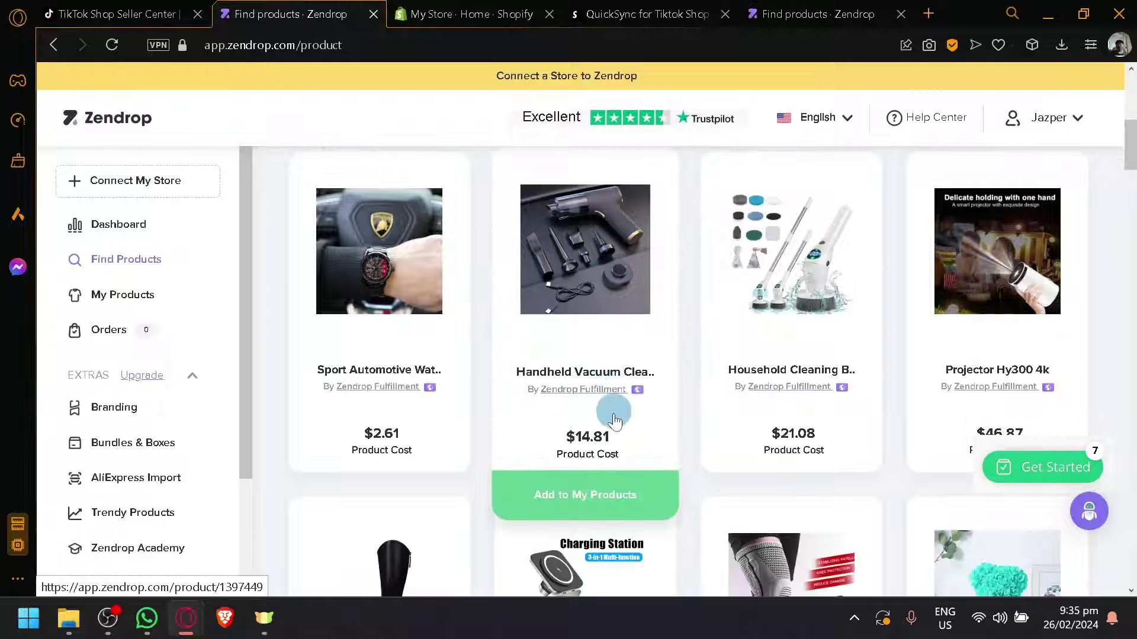
{"action": "left_click", "coordinate": [609, 496]}
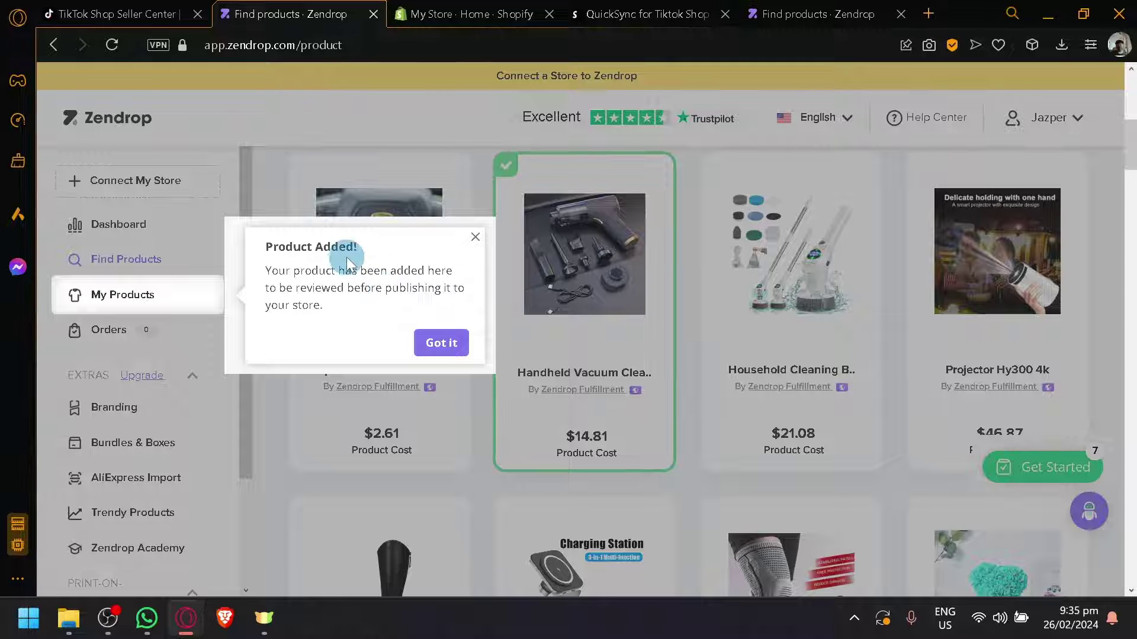
{"action": "left_click", "coordinate": [439, 341]}
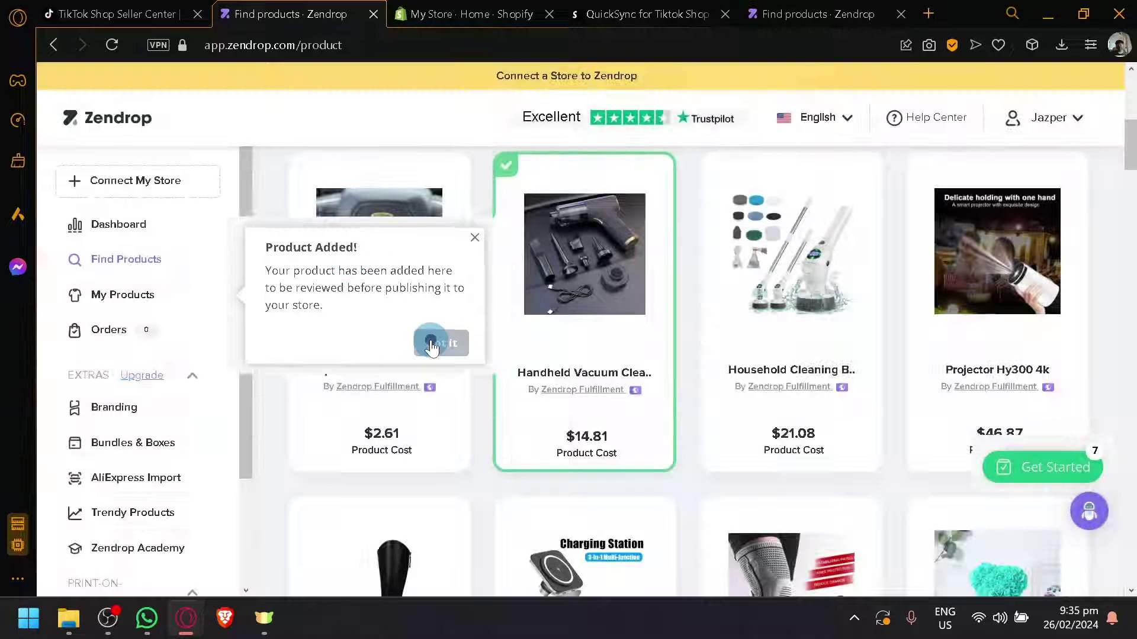
Step: Open the vacuum's Review & Publish form in My Products and attempt publishing to Shopify
{"action": "left_click", "coordinate": [149, 303]}
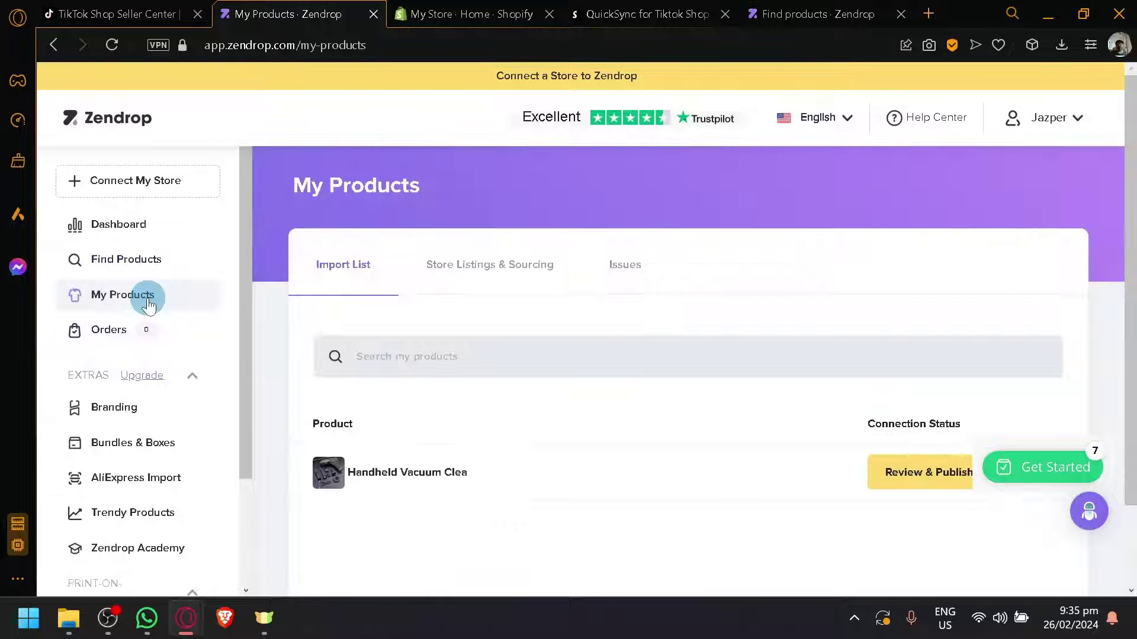
{"action": "scroll", "coordinate": [578, 338], "scroll_direction": "down", "scroll_amount": 2}
{"action": "left_click", "coordinate": [892, 377]}
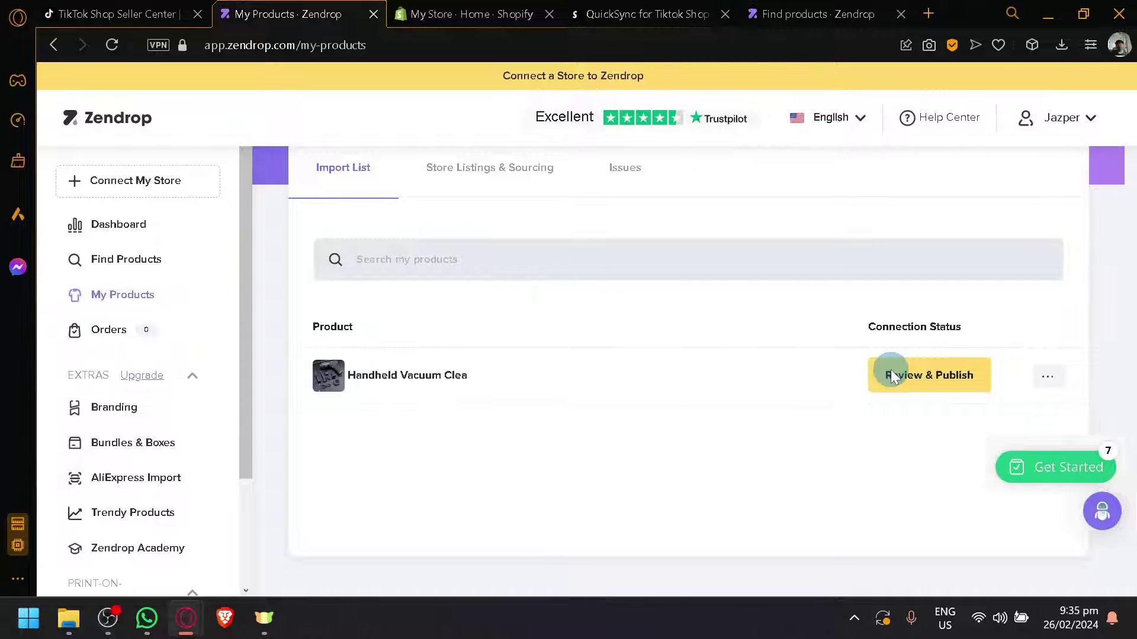
{"action": "scroll", "coordinate": [663, 386], "scroll_direction": "down", "scroll_amount": 2}
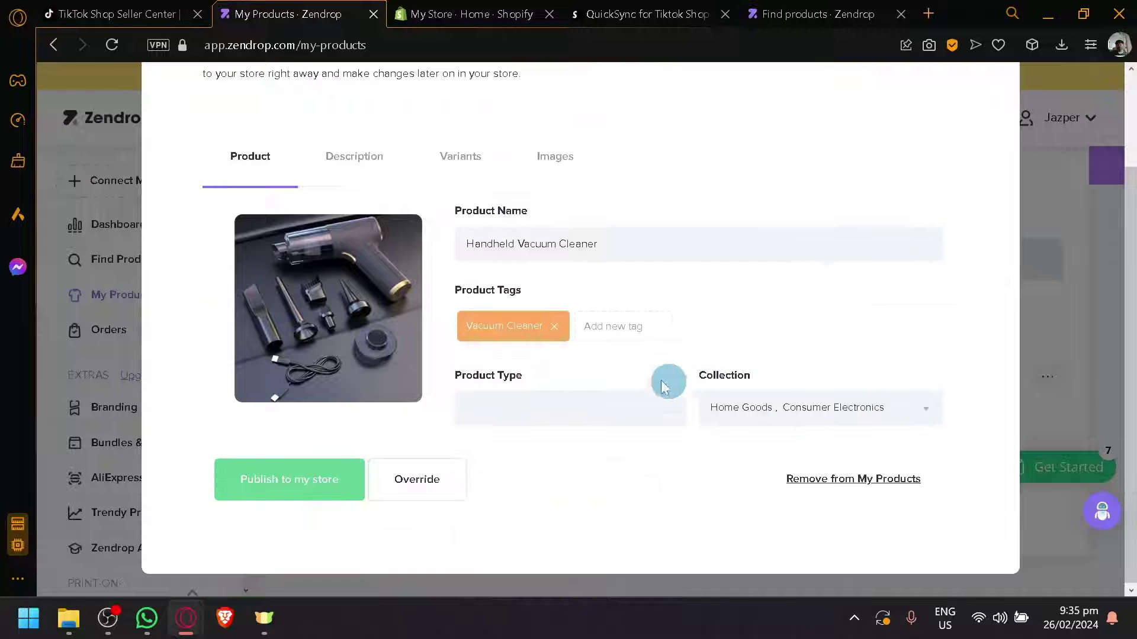
{"action": "left_click", "coordinate": [239, 496]}
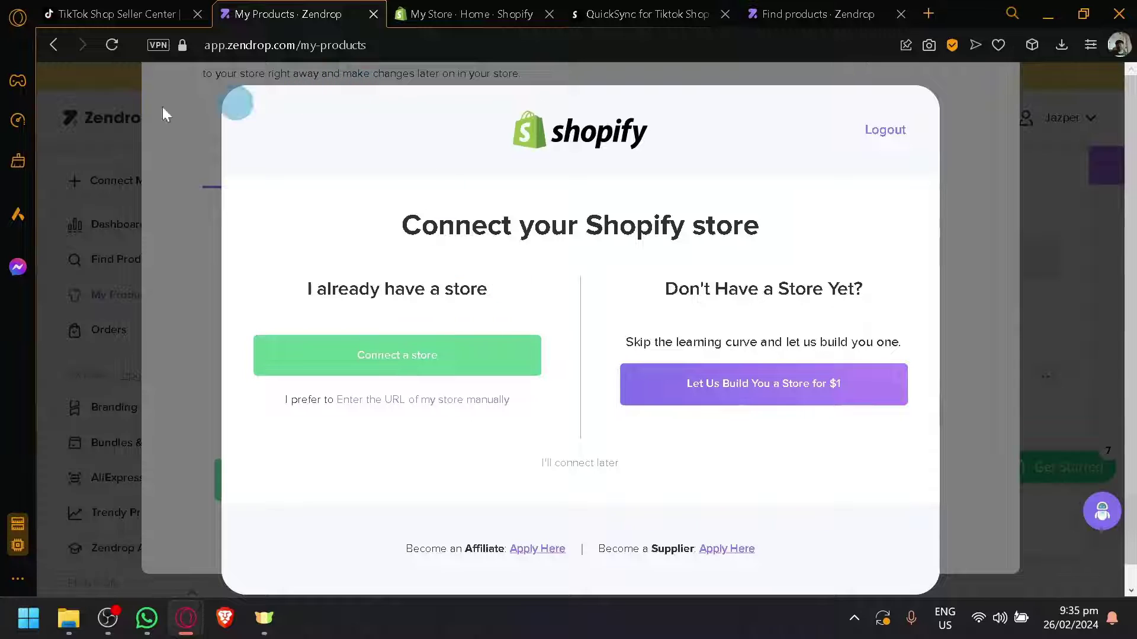
{"action": "left_click", "coordinate": [749, 10]}
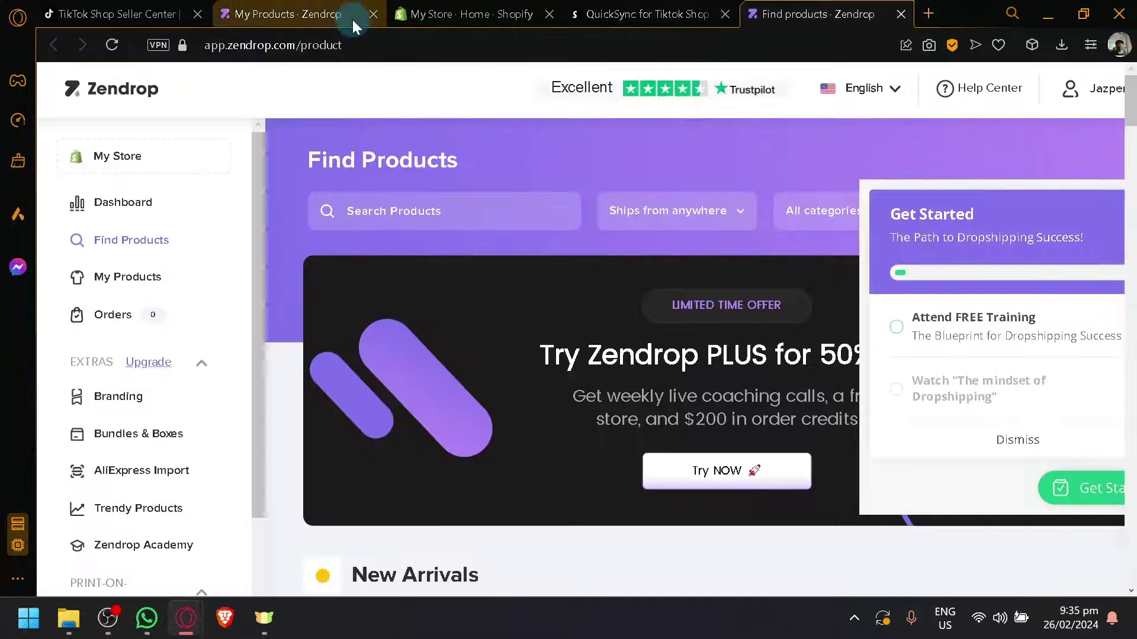
Step: Close the extra My Products tab and return to Zendrop's Find Products page
{"action": "left_click", "coordinate": [355, 12]}
{"action": "key", "text": "ctrl+w"}
{"action": "left_click", "coordinate": [649, 12]}
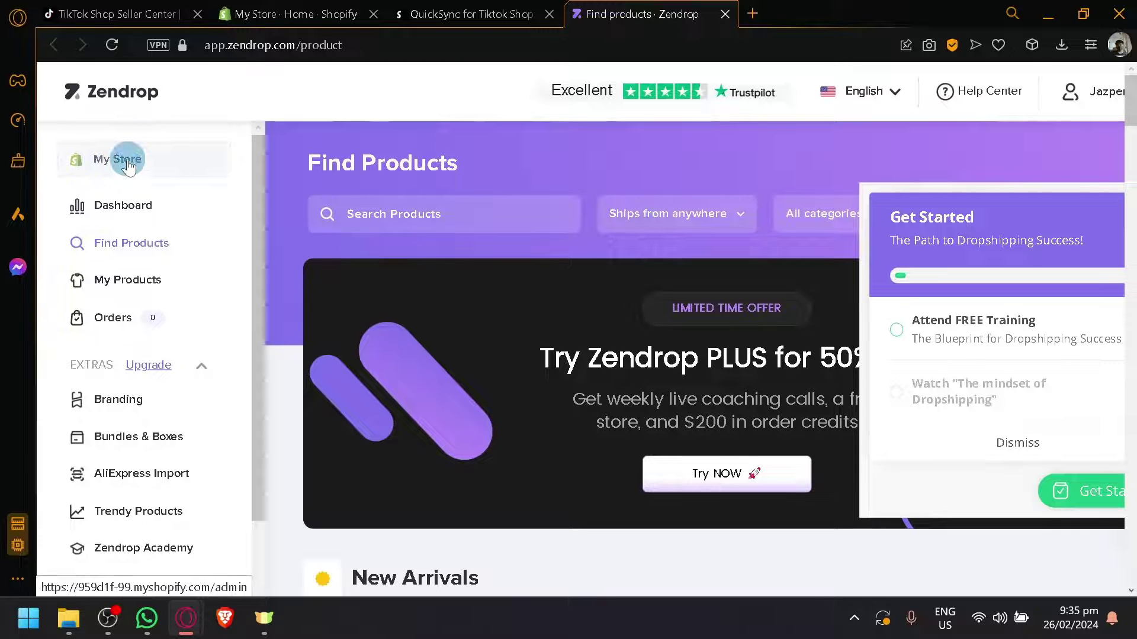
Step: Add the Handheld Vacuum Cleaner from New Arrivals to My Products; check its Black and Black 2 variants at $27.23
{"action": "scroll", "coordinate": [388, 307], "scroll_direction": "down", "scroll_amount": 5}
{"action": "left_click", "coordinate": [769, 342]}
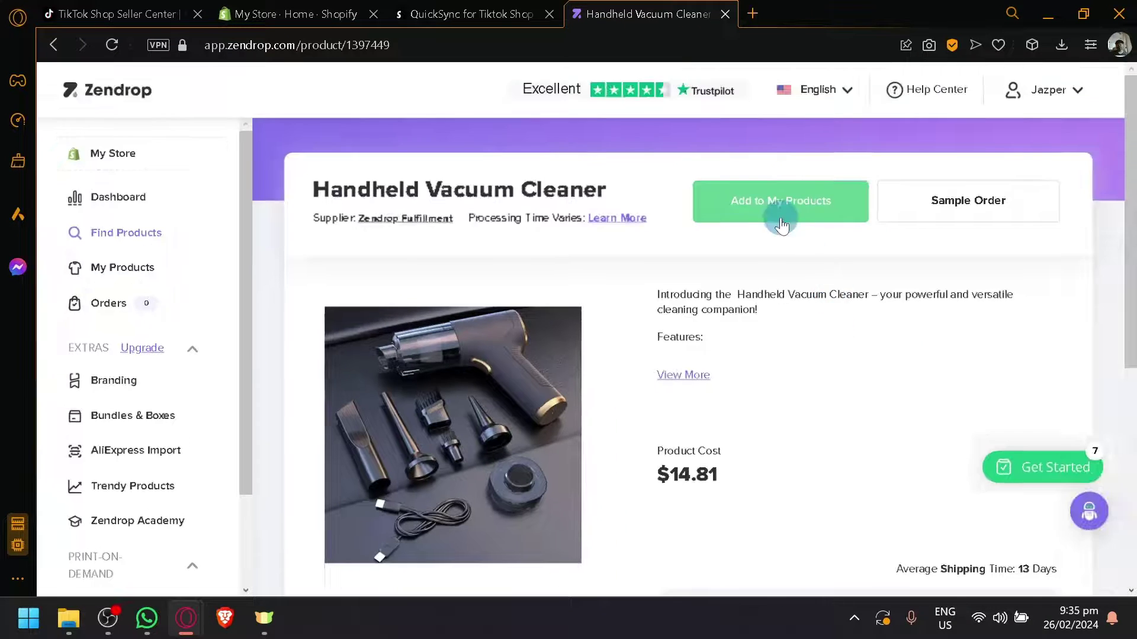
{"action": "left_click", "coordinate": [749, 214]}
{"action": "scroll", "coordinate": [758, 255], "scroll_direction": "down", "scroll_amount": 4}
{"action": "scroll", "coordinate": [769, 276], "scroll_direction": "down", "scroll_amount": 1}
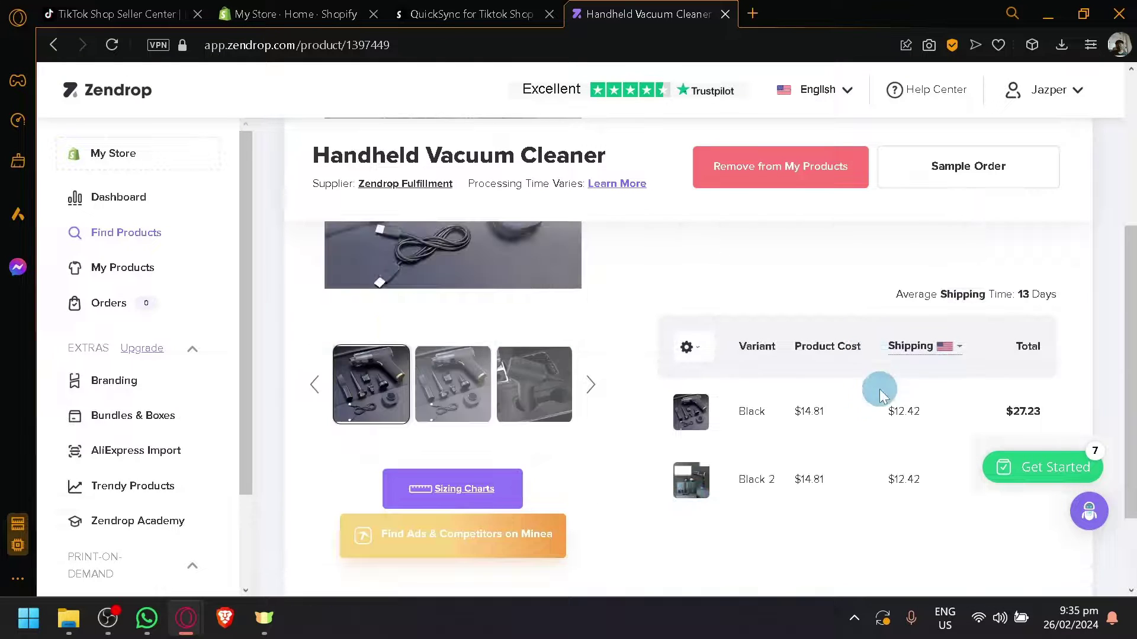
{"action": "scroll", "coordinate": [865, 391], "scroll_direction": "down", "scroll_amount": 2}
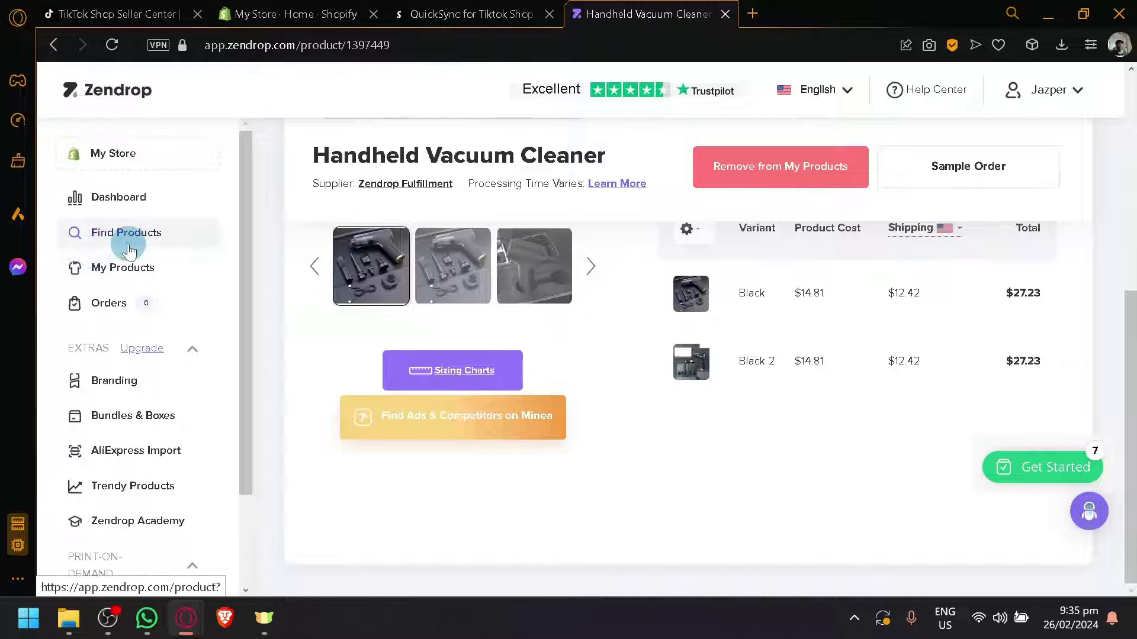
Step: In My Products, open the vacuum's Review & Publish form and choose Publish to my store
{"action": "left_click", "coordinate": [141, 269]}
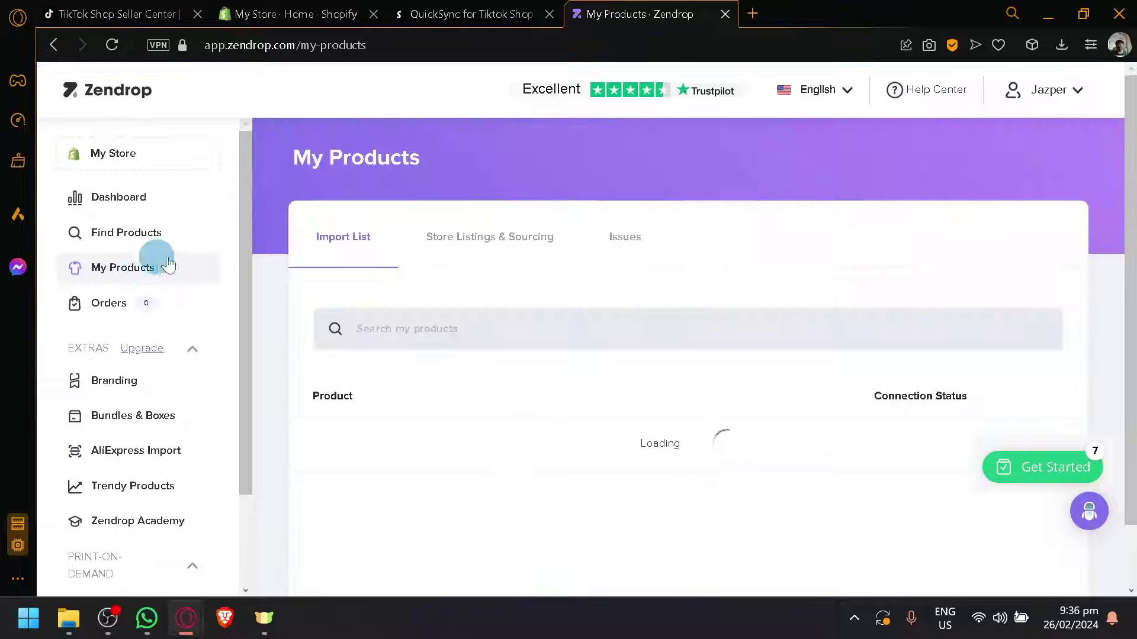
{"action": "scroll", "coordinate": [789, 333], "scroll_direction": "down", "scroll_amount": 1}
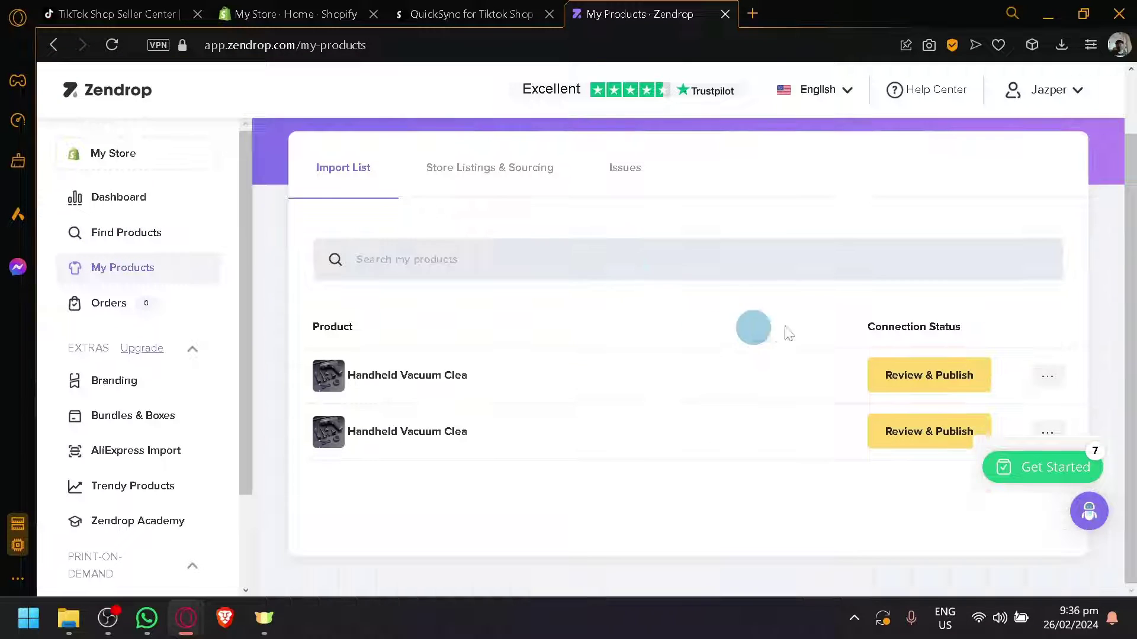
{"action": "left_click", "coordinate": [910, 375]}
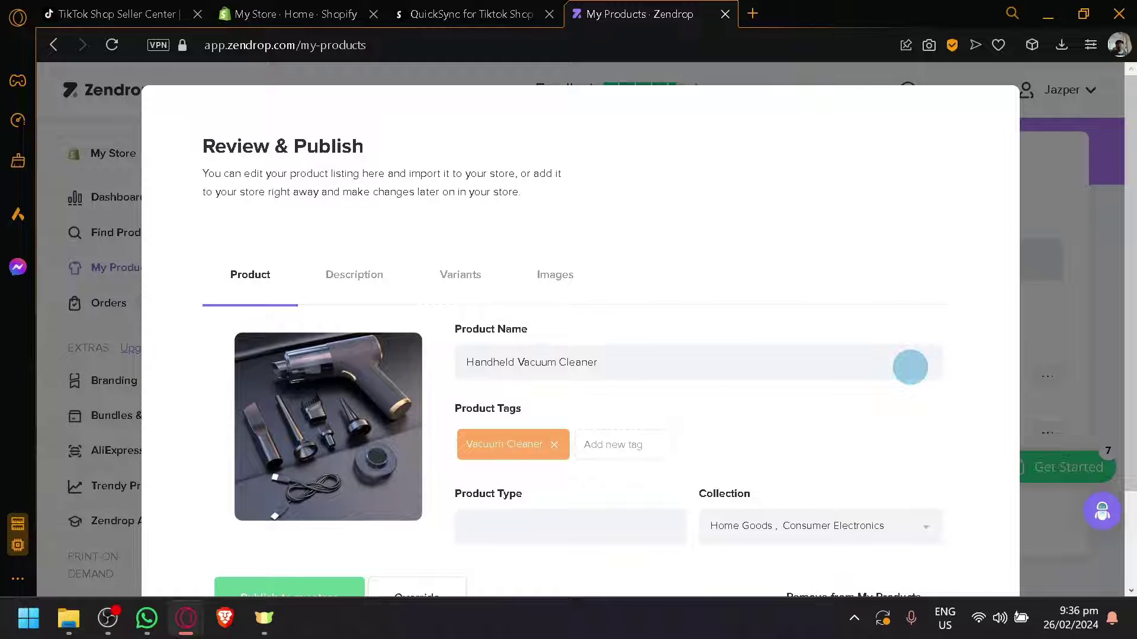
{"action": "scroll", "coordinate": [662, 336], "scroll_direction": "down", "scroll_amount": 2}
{"action": "left_click", "coordinate": [295, 489]}
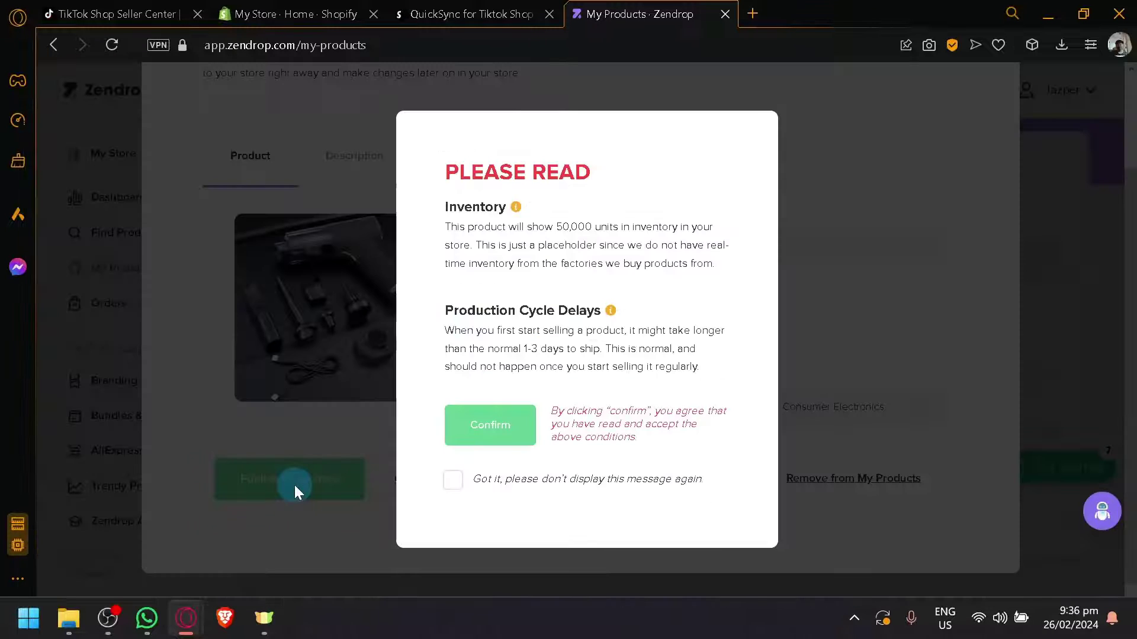
Step: Tick 'Got it, please don't display this message again' on the inventory notice and confirm publishing
{"action": "scroll", "coordinate": [478, 224], "scroll_direction": "up", "scroll_amount": 5}
{"action": "scroll", "coordinate": [504, 229], "scroll_direction": "down", "scroll_amount": 5}
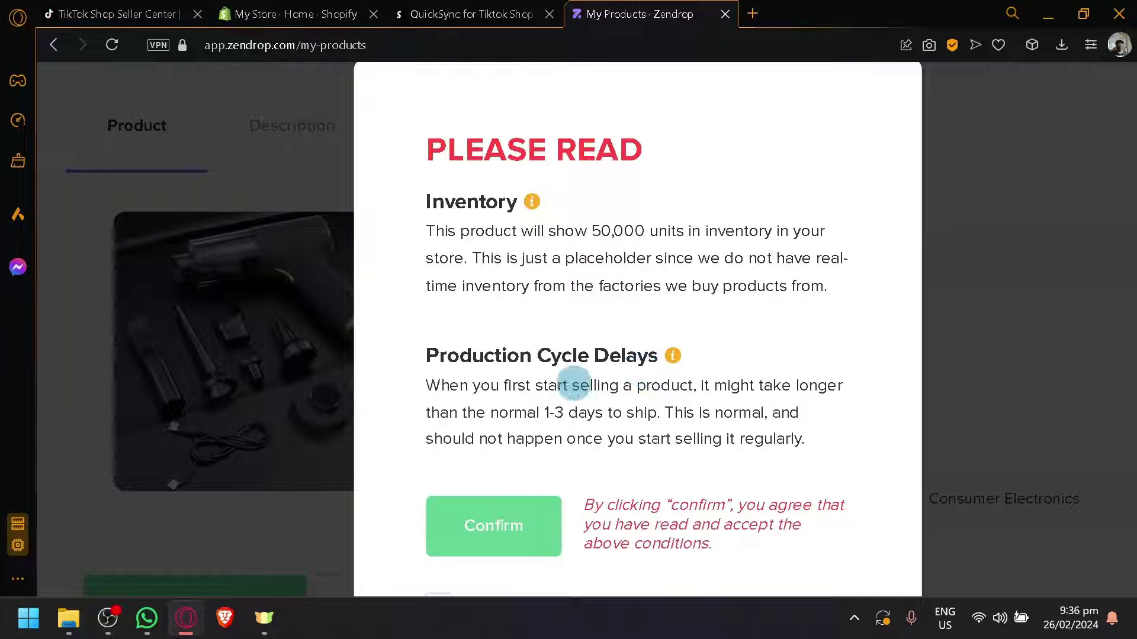
{"action": "left_click_drag", "start_coordinate": [468, 232], "coordinate": [676, 261]}
{"action": "left_click", "coordinate": [711, 316]}
{"action": "scroll", "coordinate": [654, 360], "scroll_direction": "down", "scroll_amount": 3}
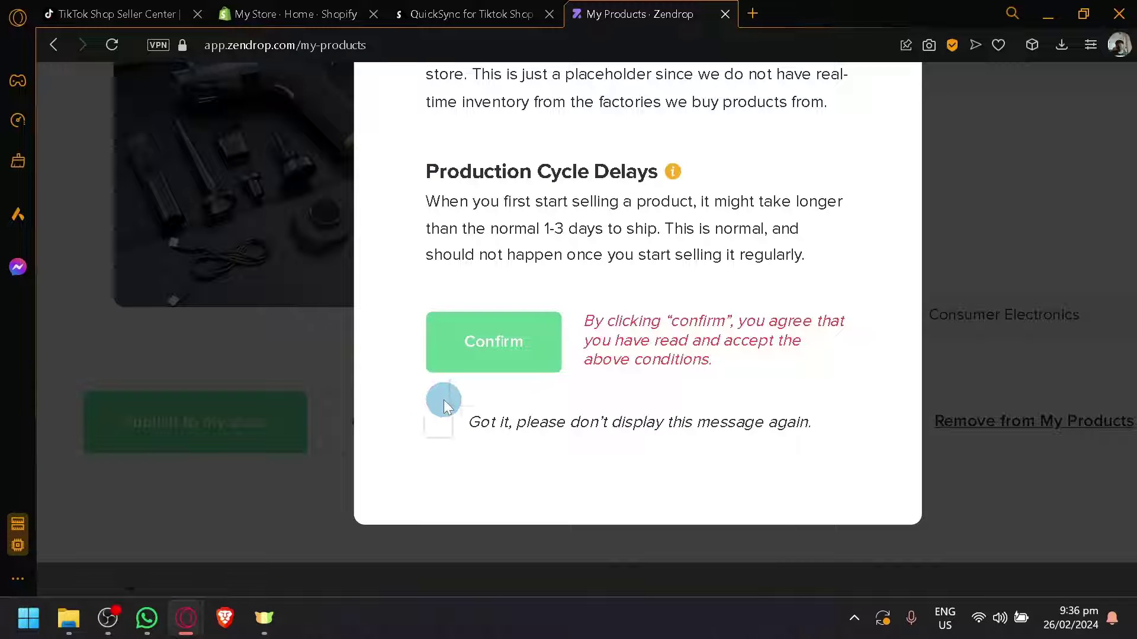
{"action": "left_click", "coordinate": [438, 425]}
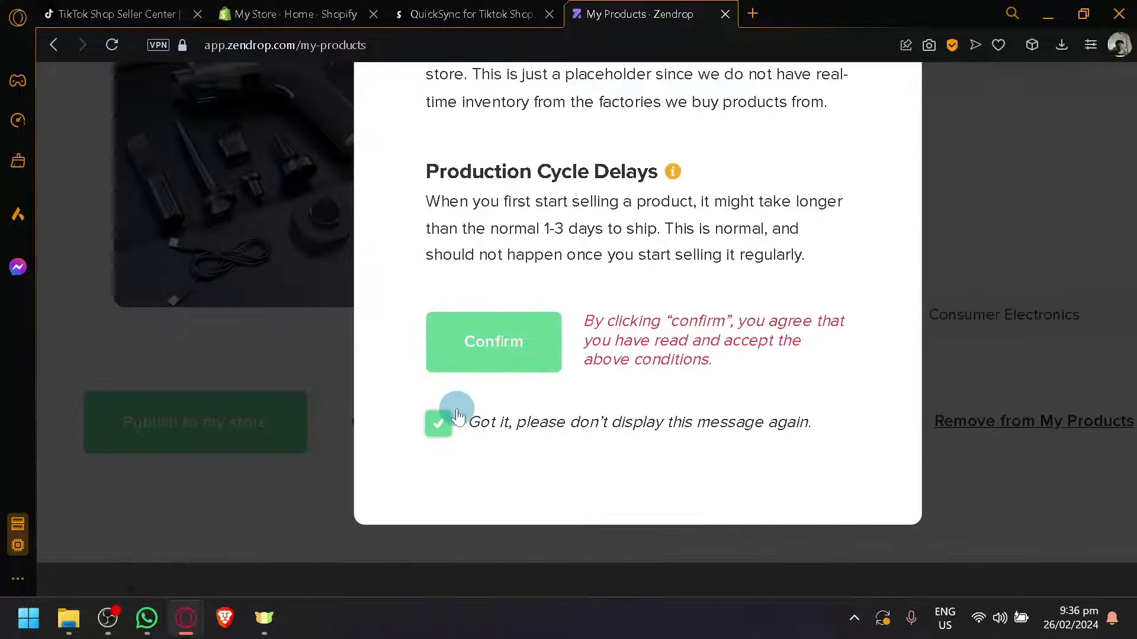
{"action": "left_click", "coordinate": [499, 354]}
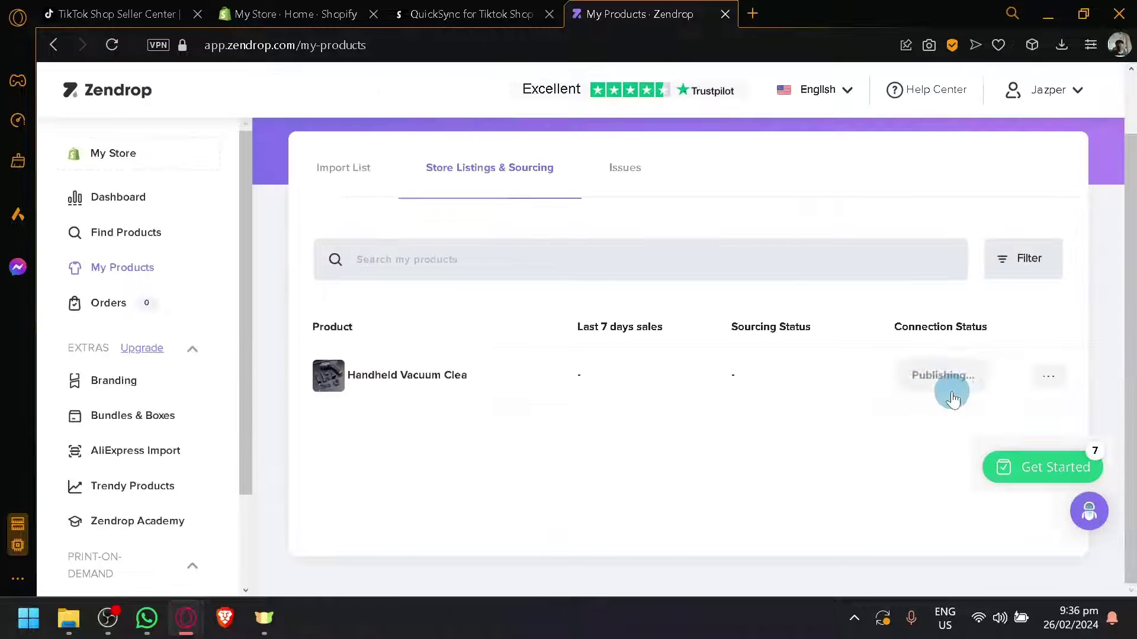
Step: Confirm in Shopify Products the vacuum is Active, 100,000 in stock for 2 variants, and Linked in Zendrop
{"action": "left_click", "coordinate": [274, 13]}
{"action": "left_click", "coordinate": [109, 177]}
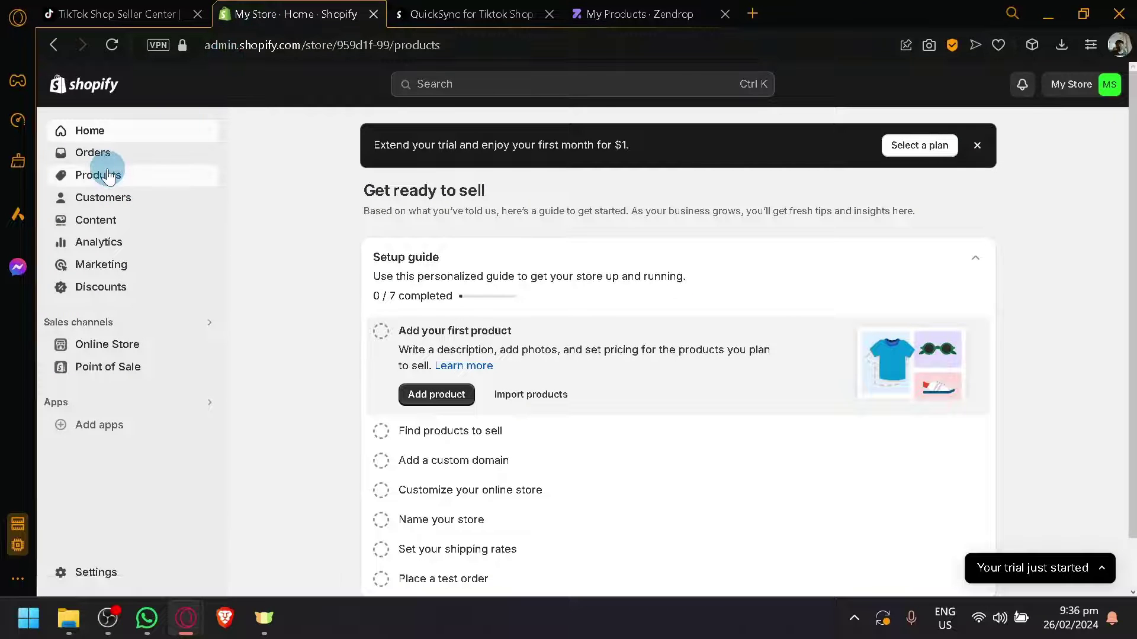
{"action": "left_click", "coordinate": [645, 12]}
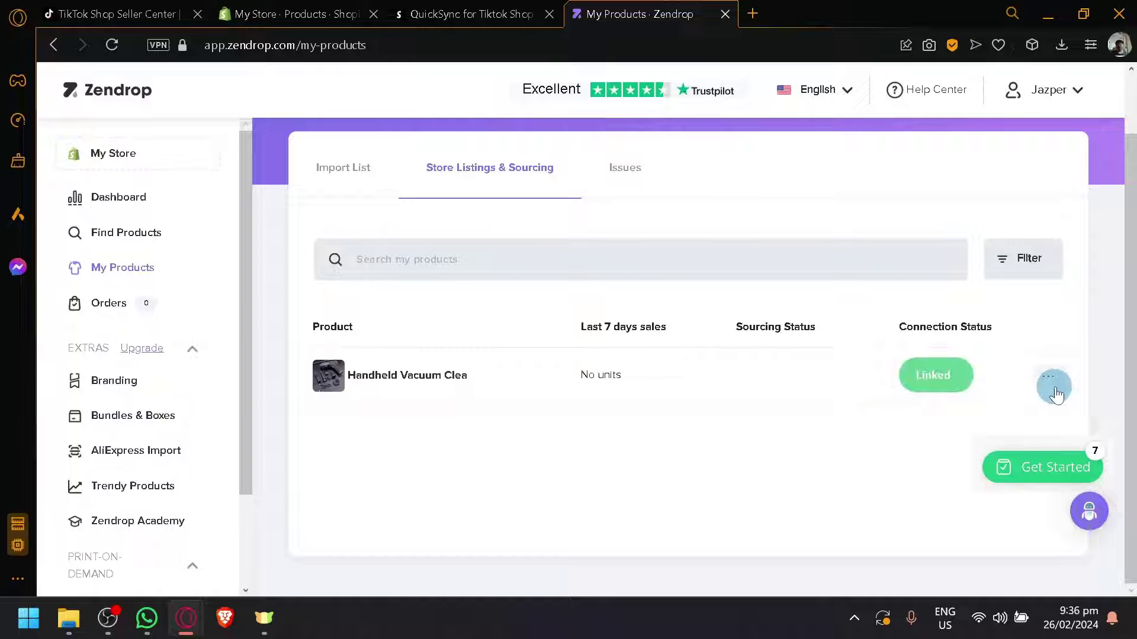
{"action": "left_click", "coordinate": [912, 386]}
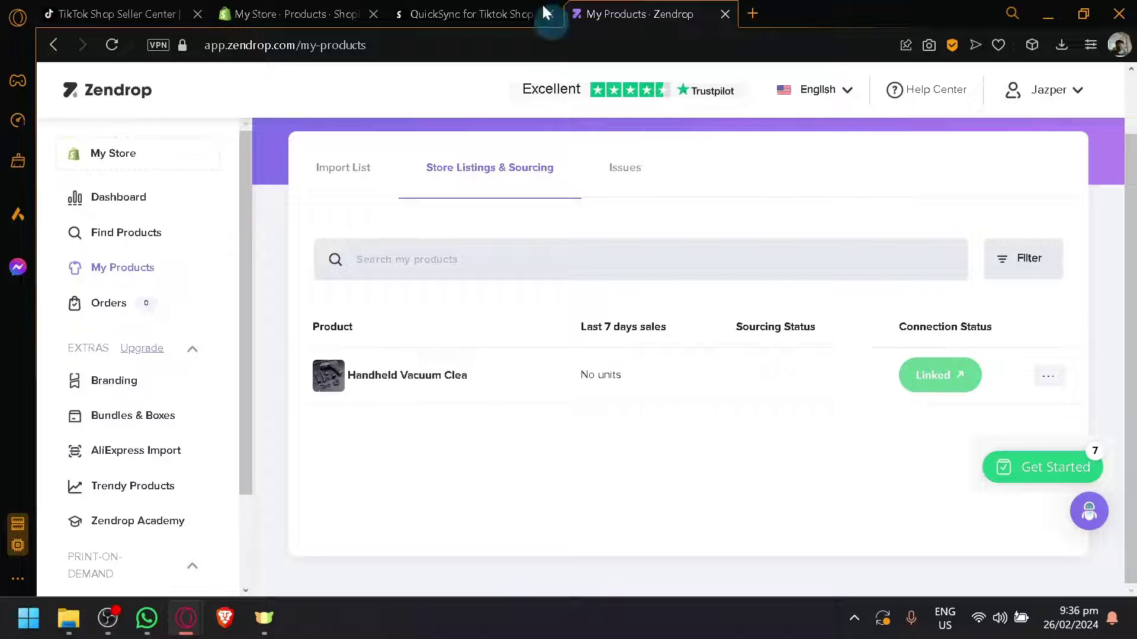
{"action": "left_click", "coordinate": [444, 6]}
{"action": "left_click", "coordinate": [308, 9]}
{"action": "left_click", "coordinate": [384, 335]}
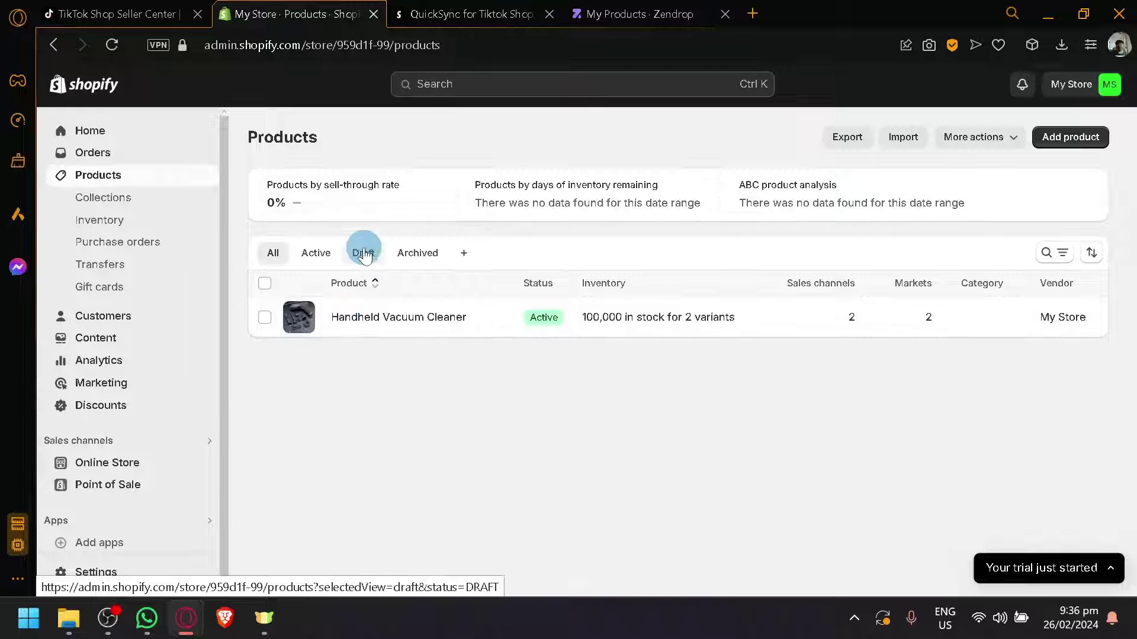
{"action": "left_click", "coordinate": [500, 8]}
Step: In TikTok Shop Seller Center, expand Orders and open the Manage Orders page
{"action": "left_click", "coordinate": [600, 344]}
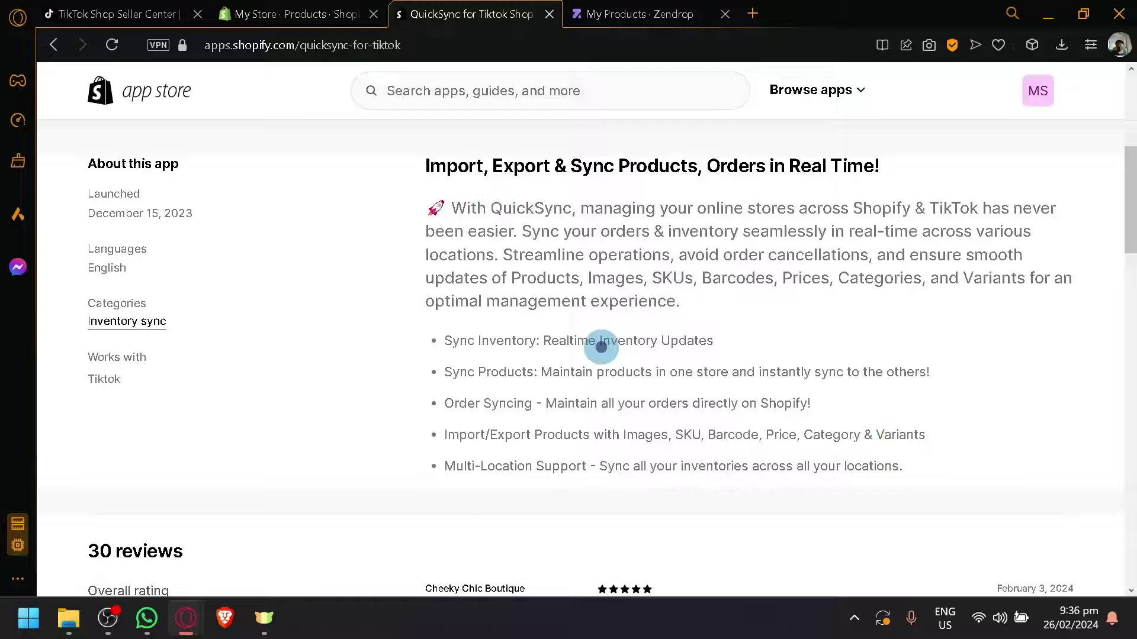
{"action": "scroll", "coordinate": [462, 332], "scroll_direction": "up", "scroll_amount": 5}
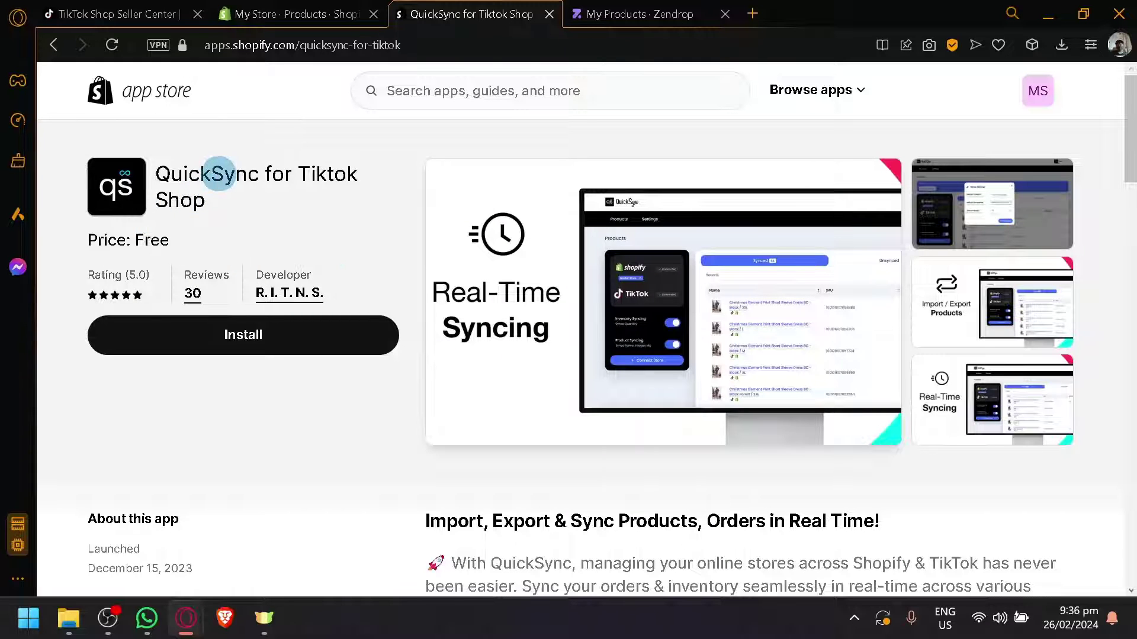
{"action": "left_click", "coordinate": [158, 16]}
{"action": "left_click", "coordinate": [142, 200]}
{"action": "left_click", "coordinate": [121, 243]}
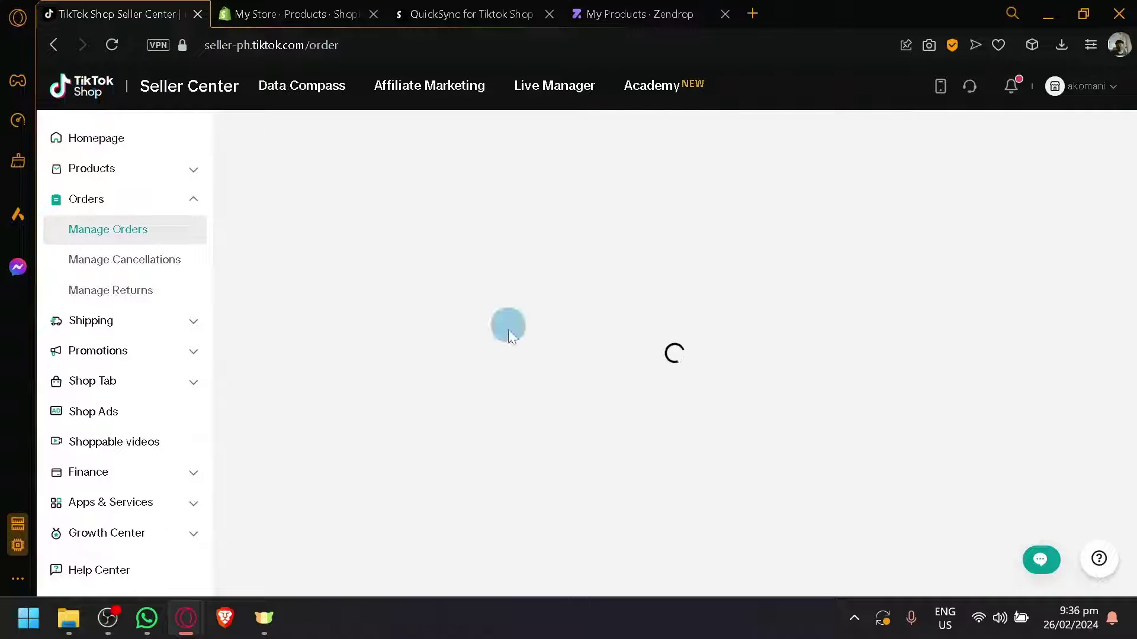
Step: Dismiss the Manage Orders introduction with Get started and review the empty awaiting-shipment list
{"action": "left_click", "coordinate": [291, 14]}
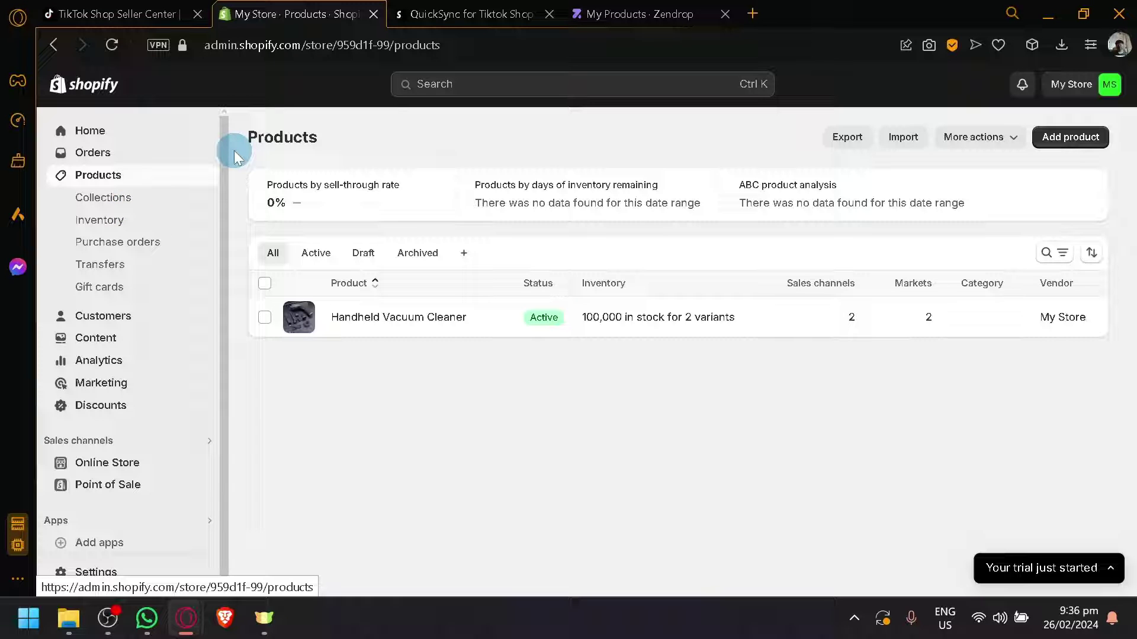
{"action": "left_click", "coordinate": [156, 14]}
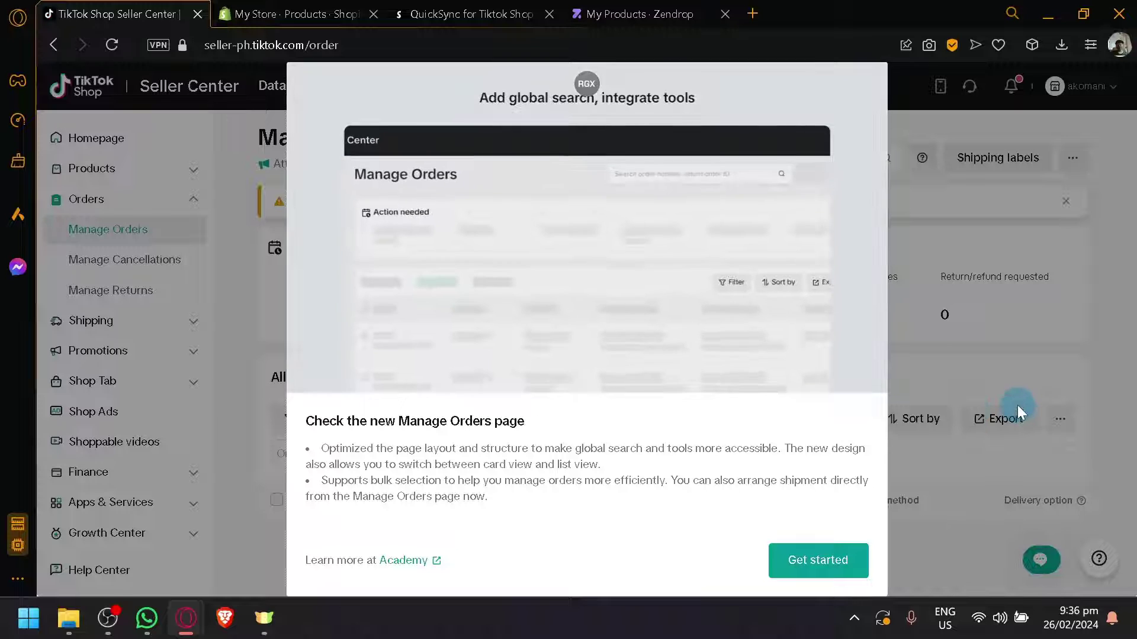
{"action": "left_click", "coordinate": [822, 562]}
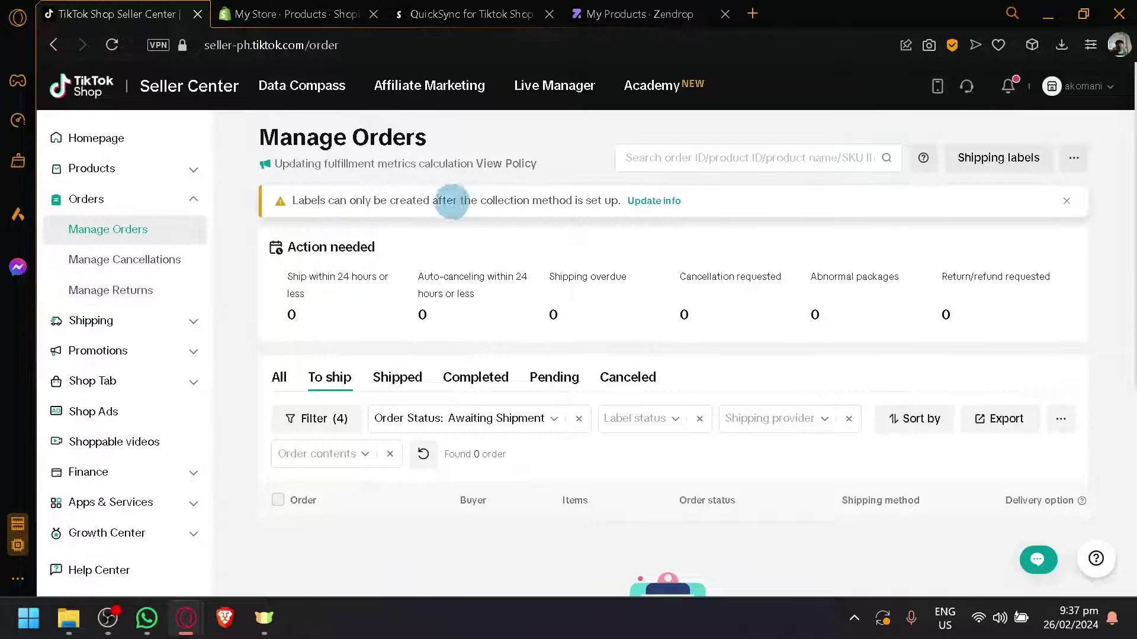
{"action": "scroll", "coordinate": [490, 230], "scroll_direction": "down", "scroll_amount": 4}
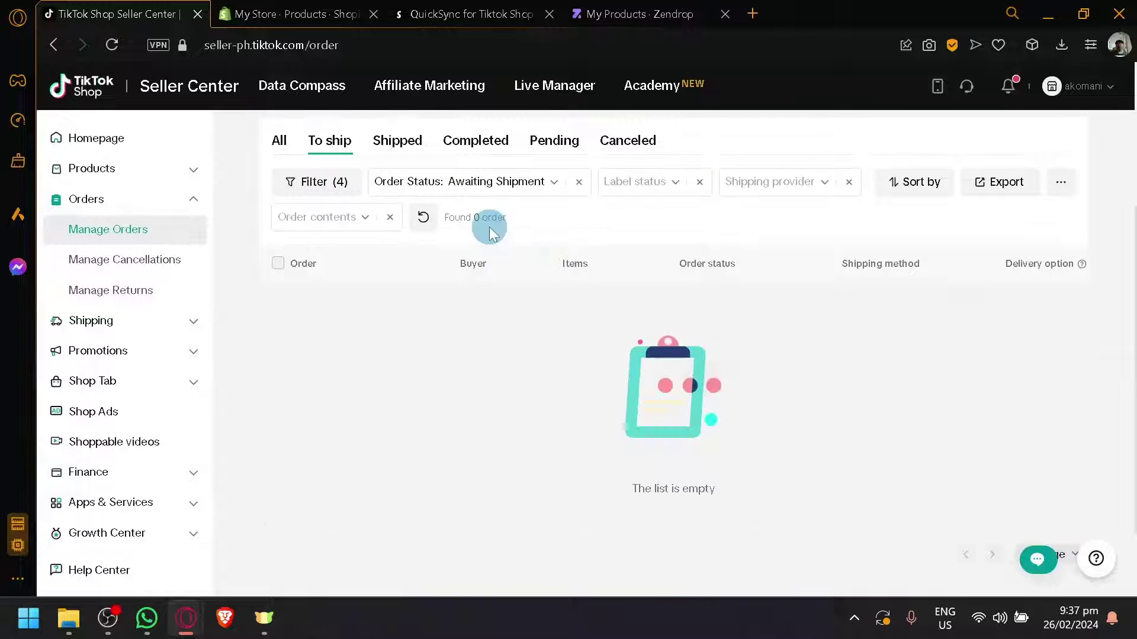
{"action": "left_click", "coordinate": [276, 8]}
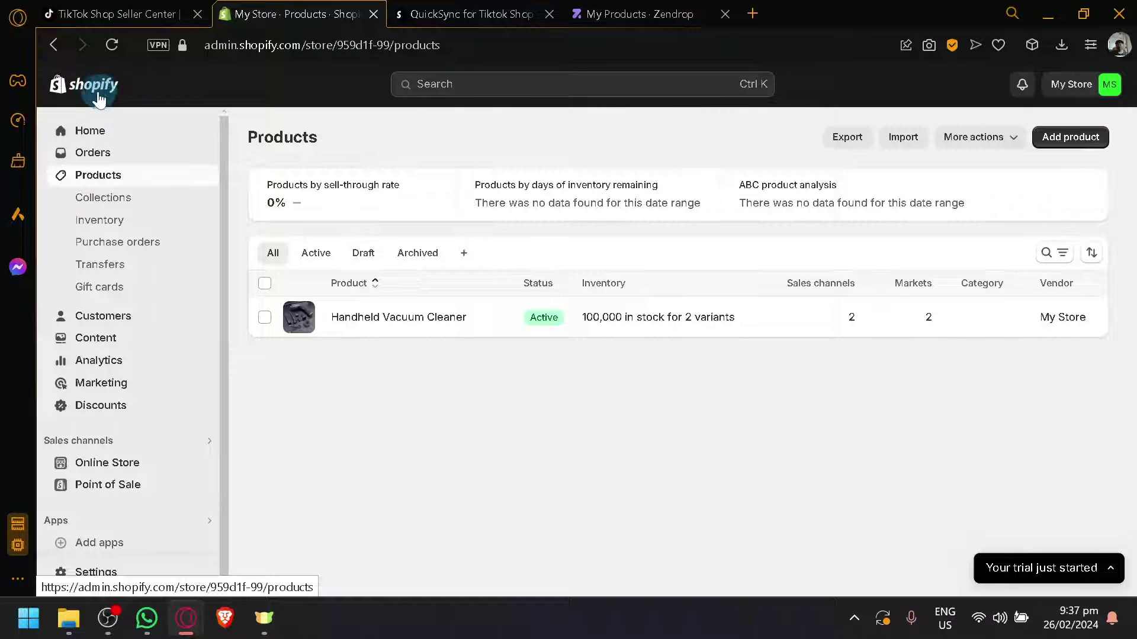
{"action": "left_click", "coordinate": [157, 9]}
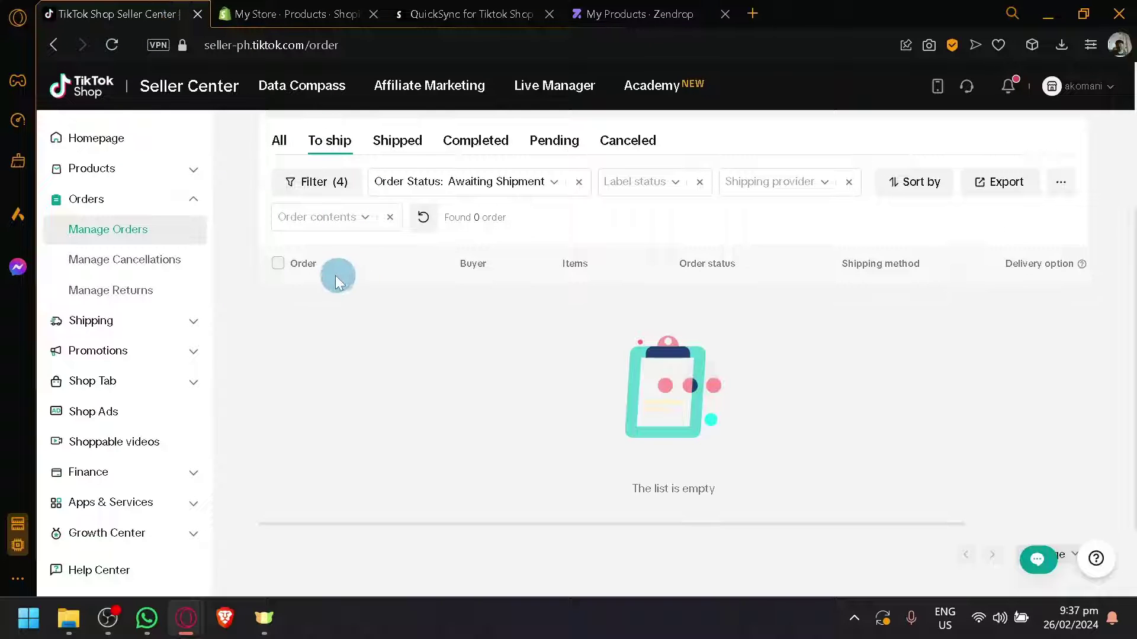
{"action": "scroll", "coordinate": [536, 339], "scroll_direction": "up", "scroll_amount": 4}
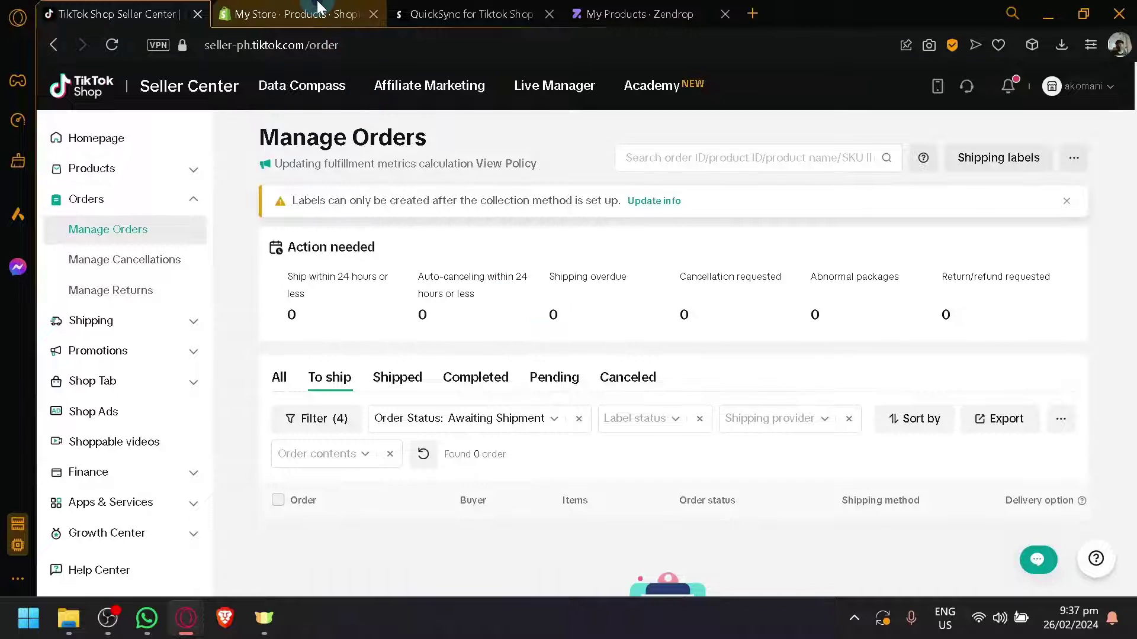
{"action": "left_click", "coordinate": [296, 13]}
Step: Go back to the 'tiktok shop' App Store results, browse the apps, then return to Shopify Products
{"action": "left_click", "coordinate": [494, 8]}
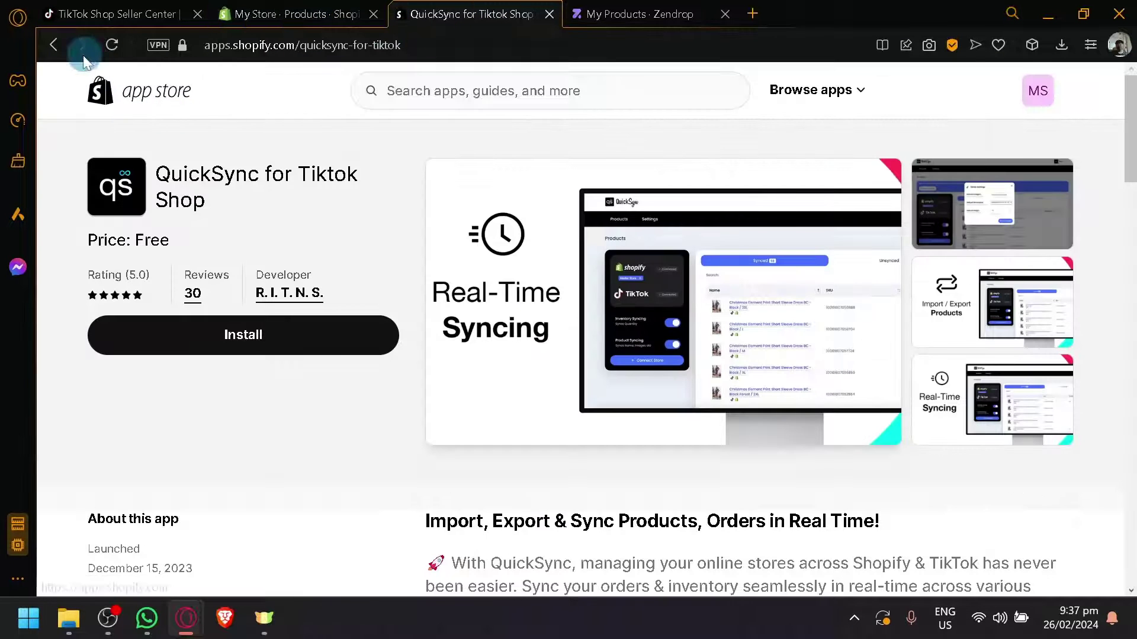
{"action": "left_click", "coordinate": [53, 48]}
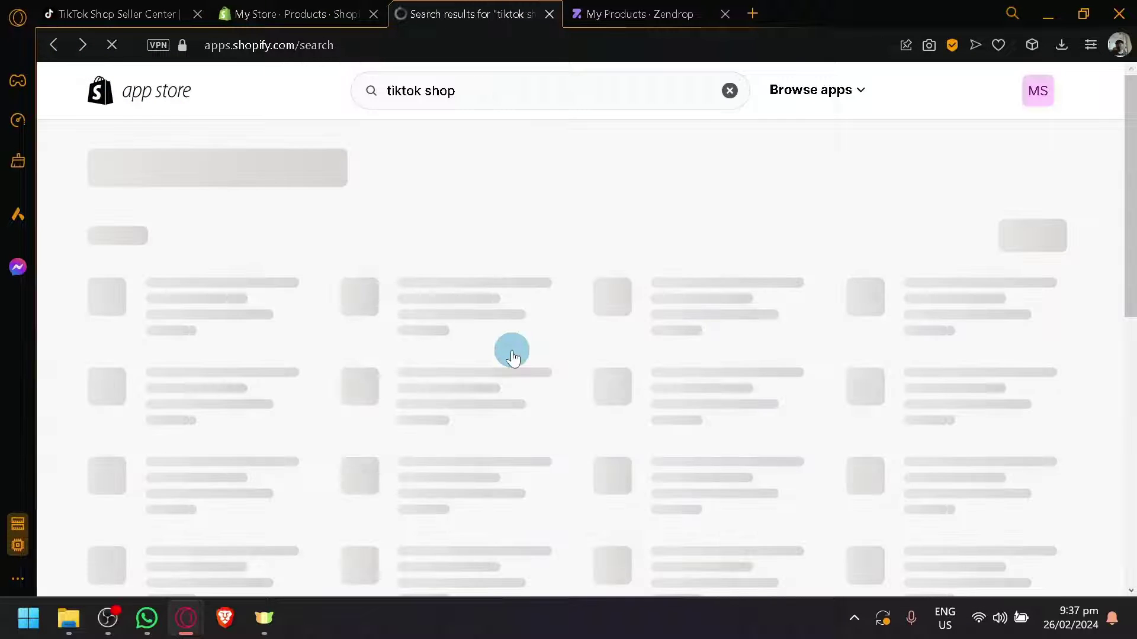
{"action": "scroll", "coordinate": [536, 370], "scroll_direction": "down", "scroll_amount": 2}
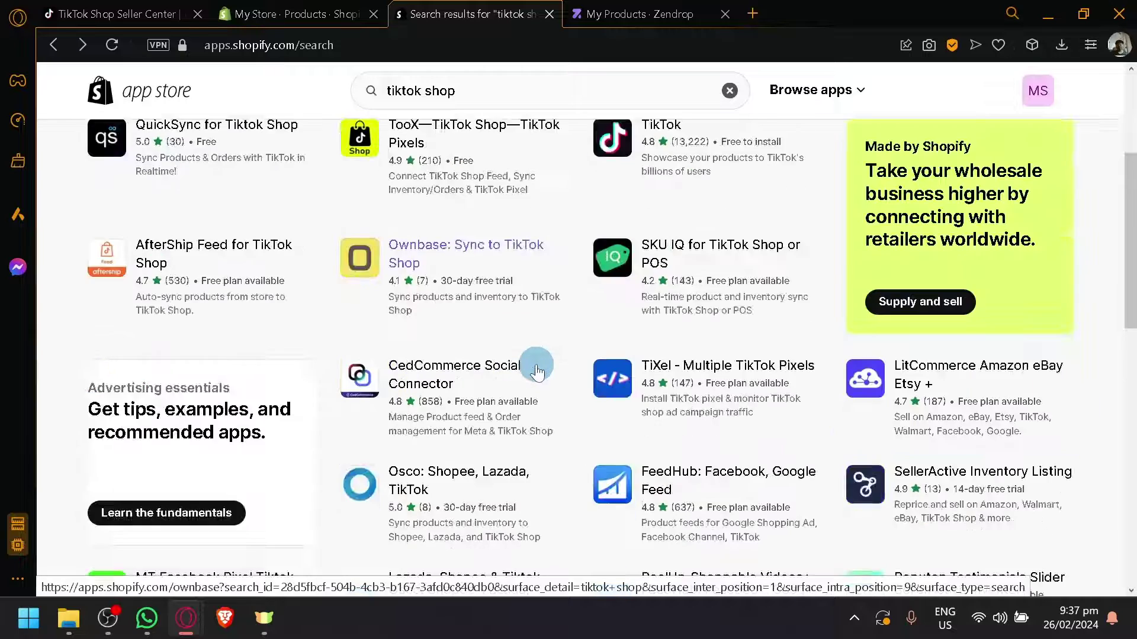
{"action": "scroll", "coordinate": [539, 370], "scroll_direction": "up", "scroll_amount": 2}
{"action": "scroll", "coordinate": [540, 364], "scroll_direction": "down", "scroll_amount": 4}
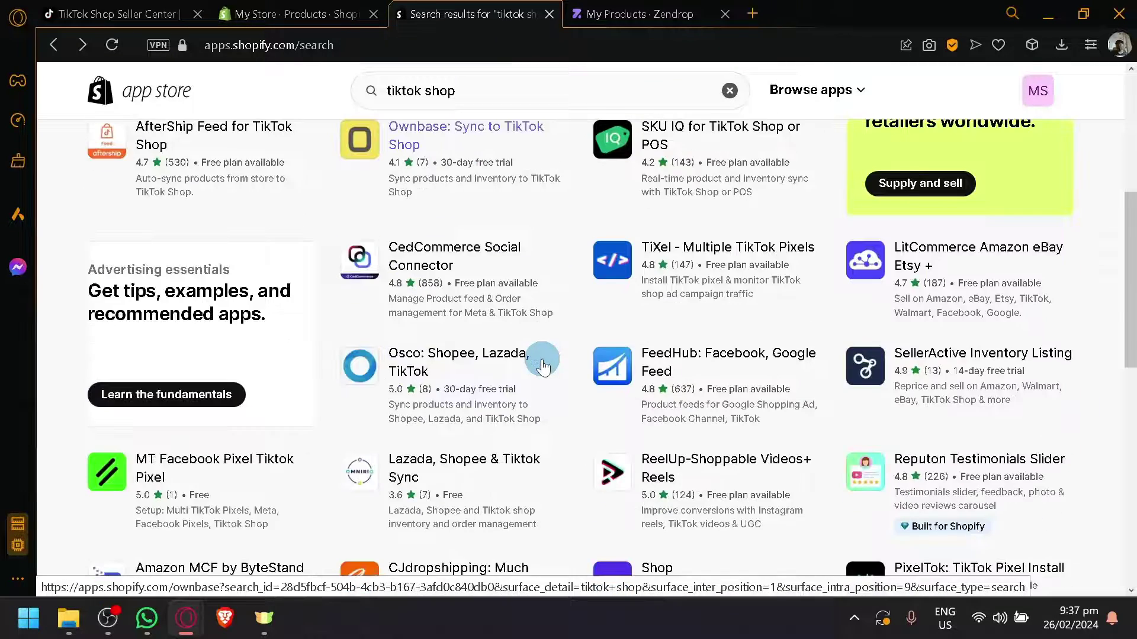
{"action": "scroll", "coordinate": [541, 364], "scroll_direction": "up", "scroll_amount": 2}
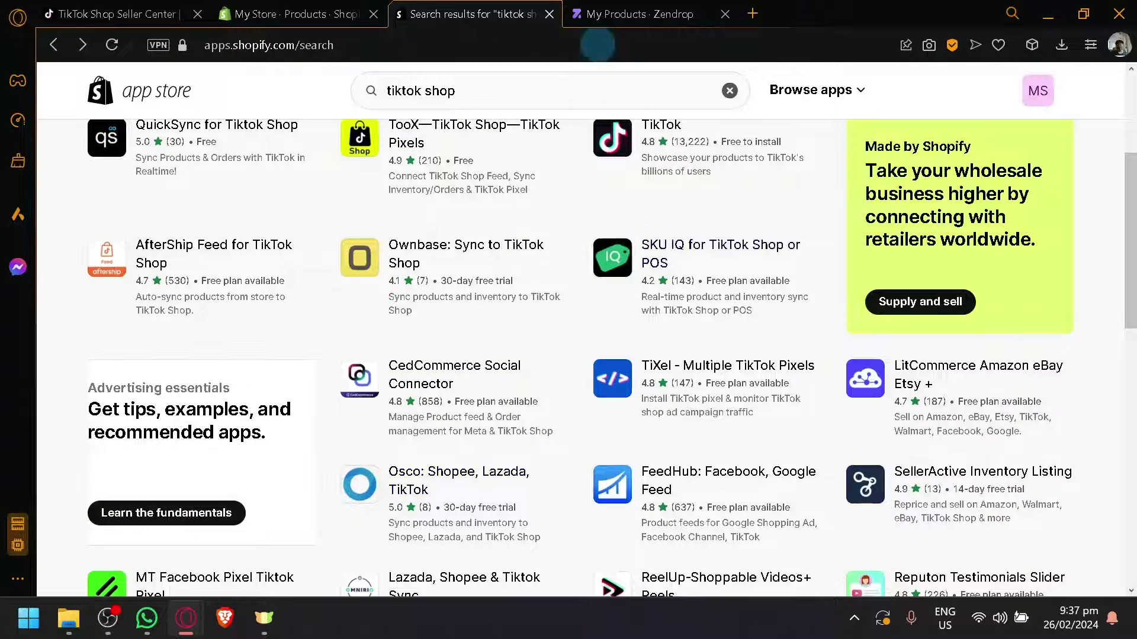
{"action": "left_click", "coordinate": [332, 9]}
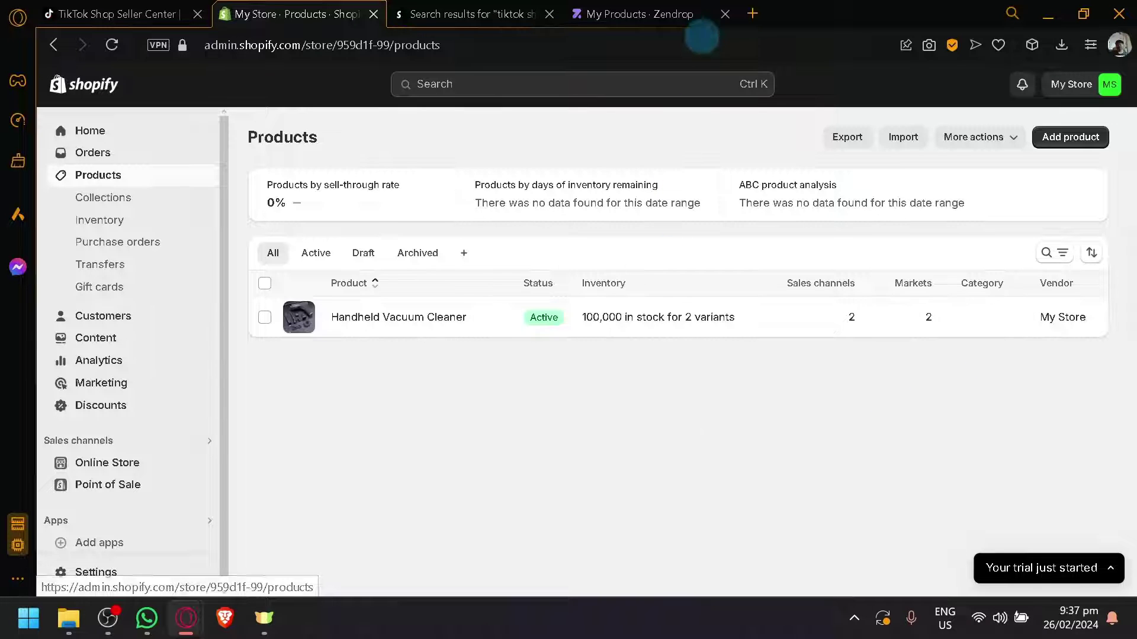
Step: Check the vacuum's Linked status in Zendrop's My Products list
{"action": "left_click", "coordinate": [693, 12]}
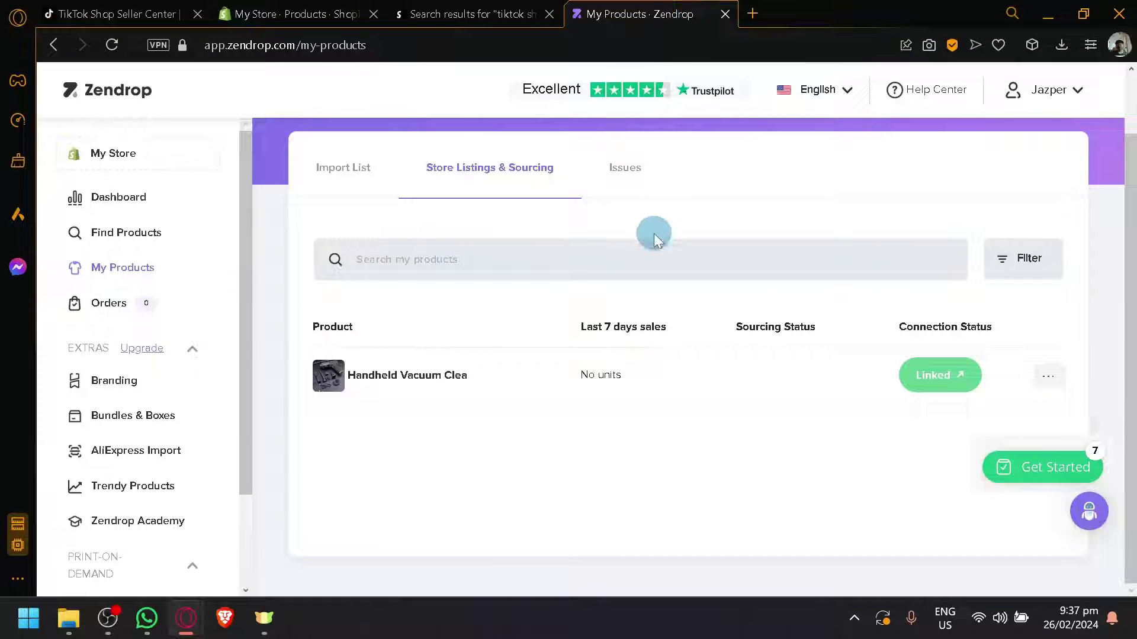
{"action": "left_click", "coordinate": [119, 13]}
{"action": "left_click", "coordinate": [294, 201]}
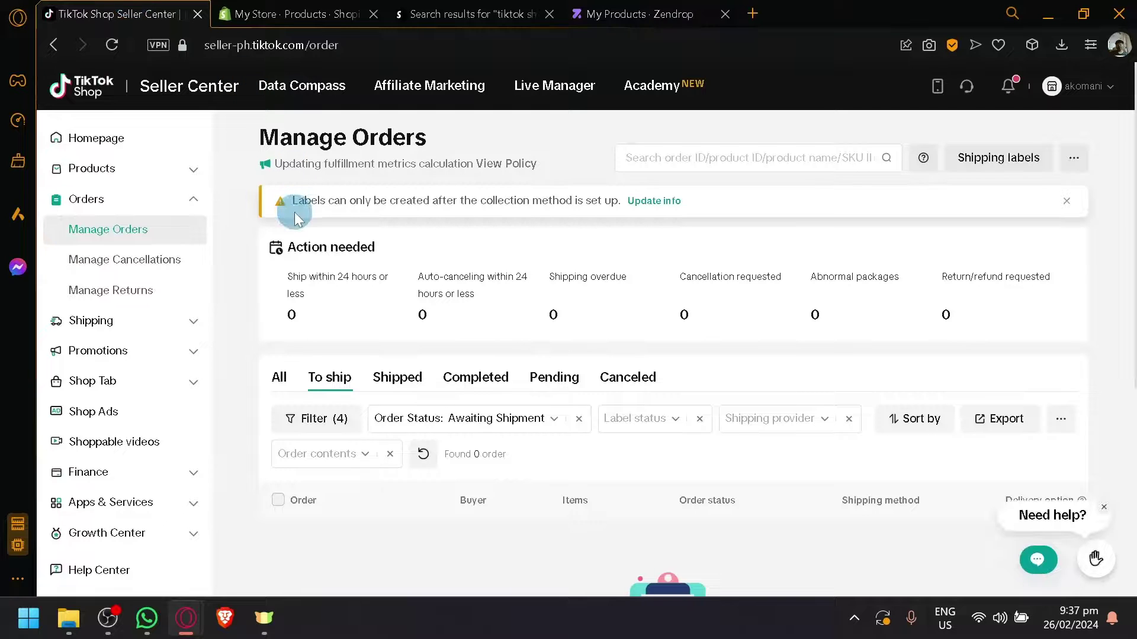
{"action": "left_click", "coordinate": [645, 14]}
{"action": "left_click", "coordinate": [213, 202]}
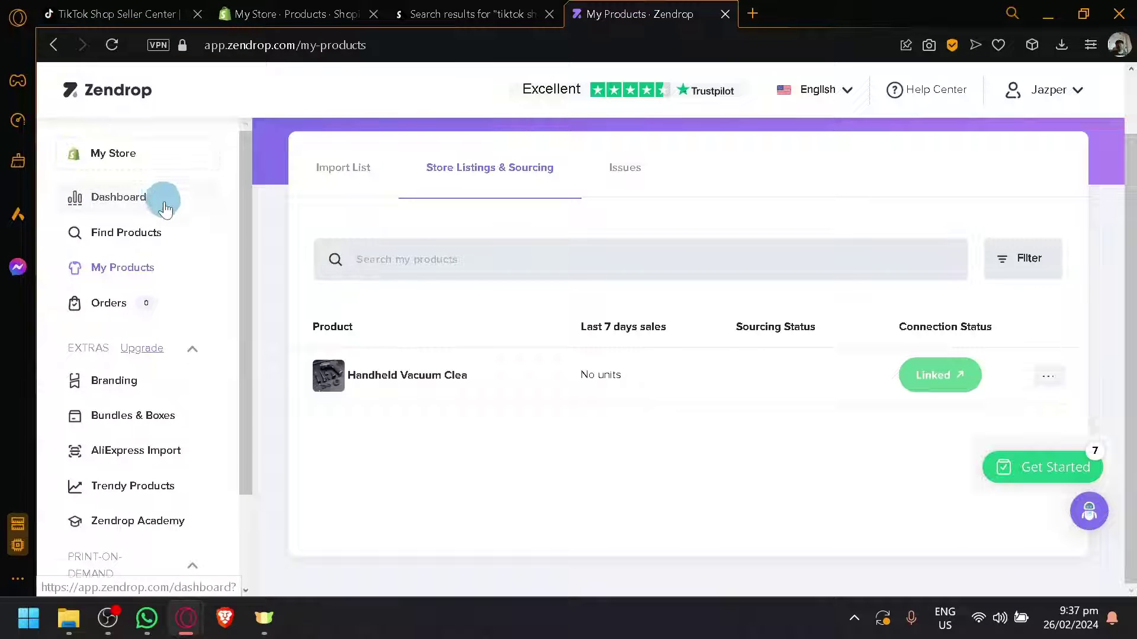
Step: Open Zendrop's Find Products catalogue and browse its search filters, New Arrivals and Zendrop PLUS offer
{"action": "left_click", "coordinate": [177, 236]}
{"action": "scroll", "coordinate": [667, 263], "scroll_direction": "down", "scroll_amount": 5}
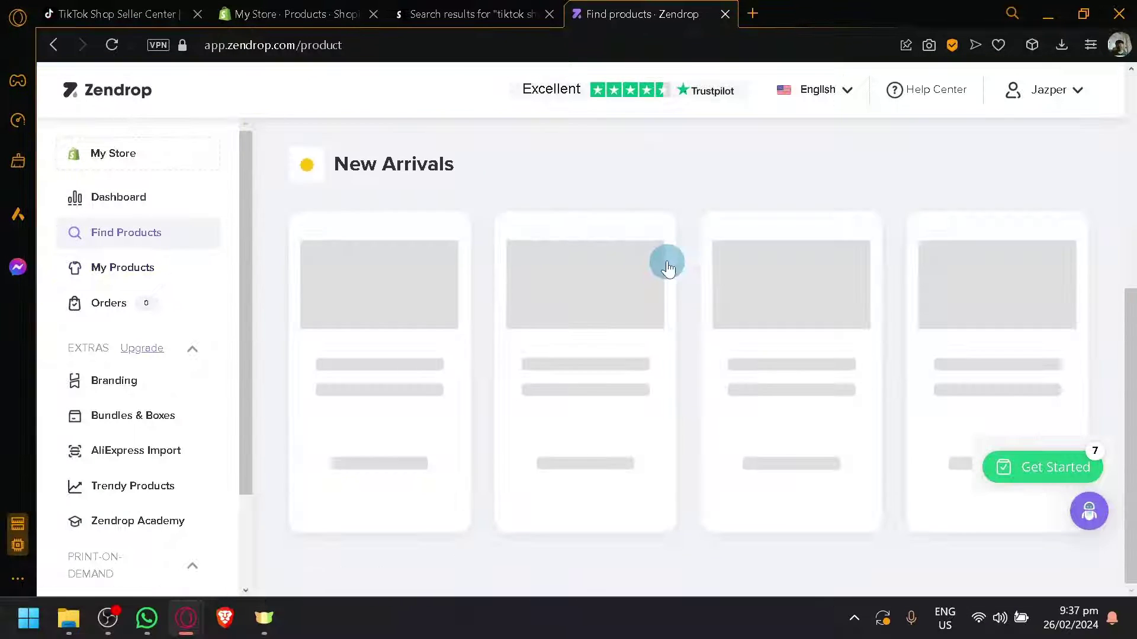
{"action": "scroll", "coordinate": [667, 268], "scroll_direction": "up", "scroll_amount": 5}
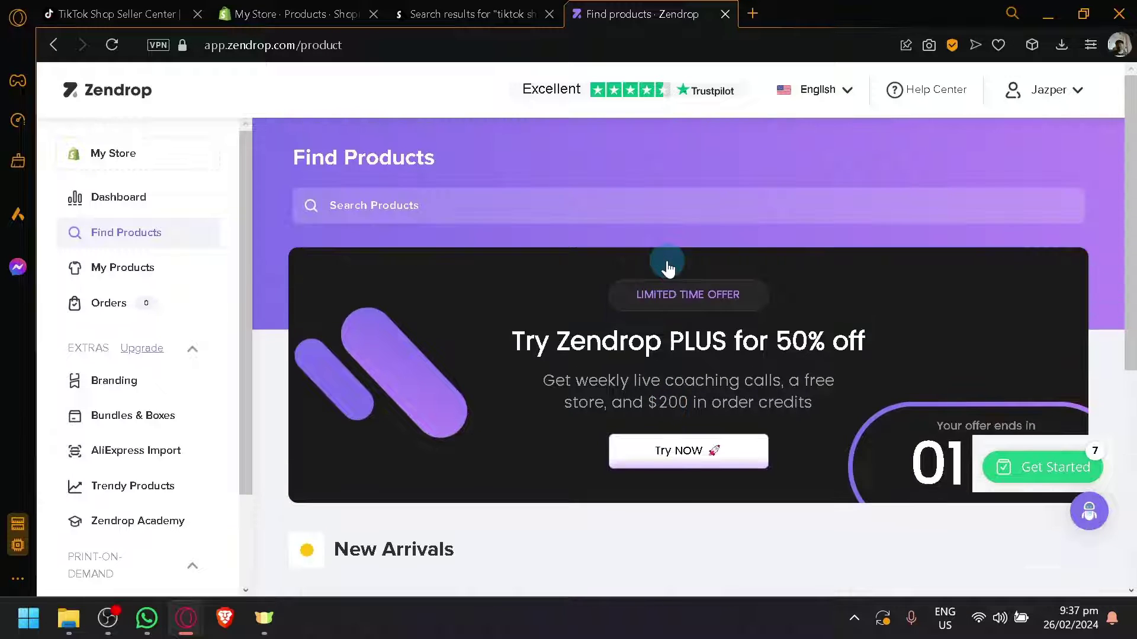
{"action": "scroll", "coordinate": [675, 269], "scroll_direction": "down", "scroll_amount": 3}
{"action": "scroll", "coordinate": [699, 290], "scroll_direction": "up", "scroll_amount": 3}
{"action": "scroll", "coordinate": [770, 370], "scroll_direction": "down", "scroll_amount": 2}
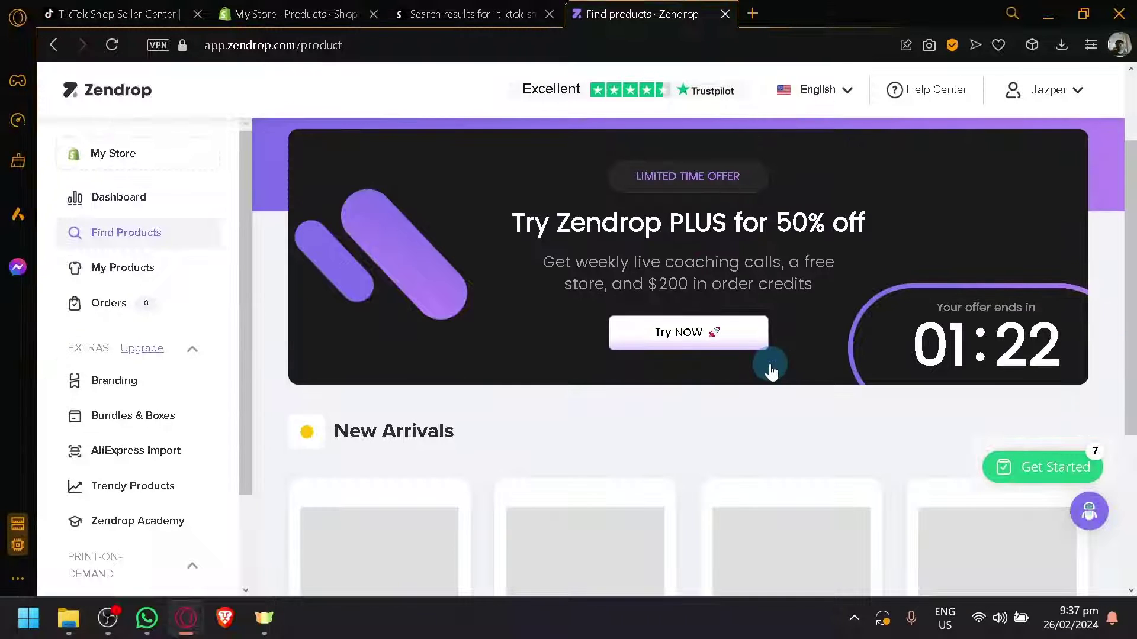
{"action": "scroll", "coordinate": [771, 368], "scroll_direction": "down", "scroll_amount": 4}
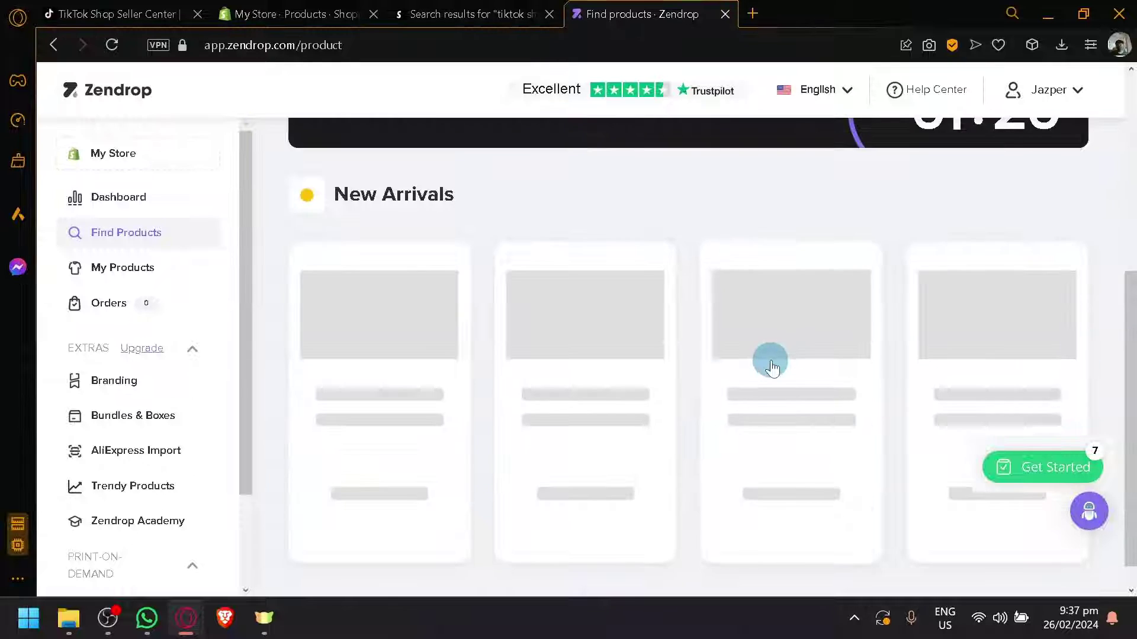
{"action": "scroll", "coordinate": [771, 366], "scroll_direction": "up", "scroll_amount": 6}
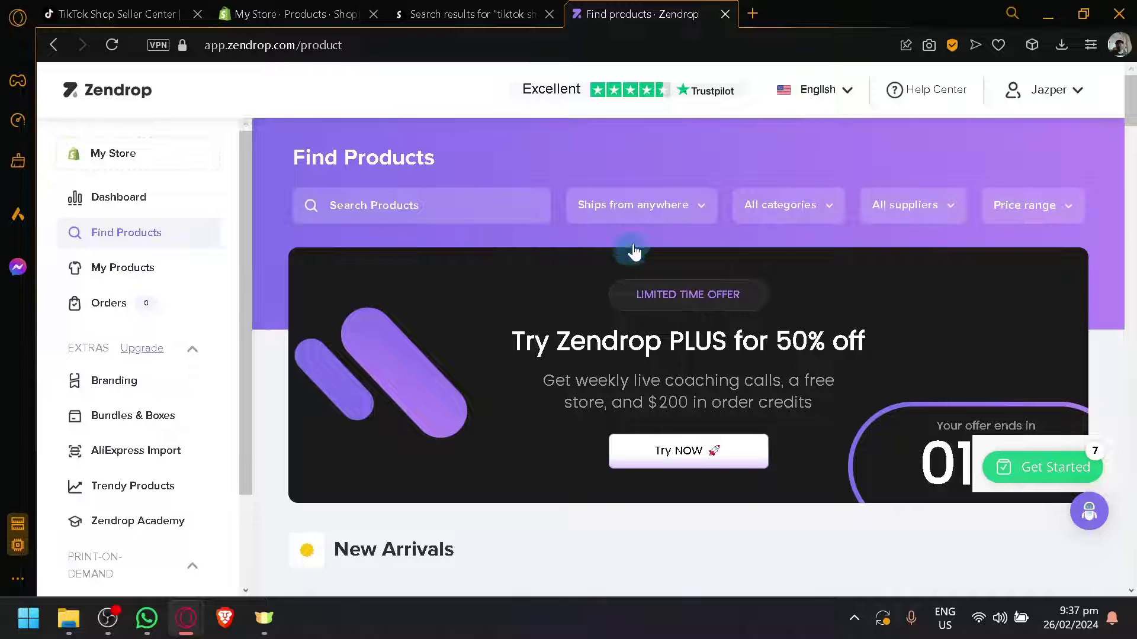
{"action": "scroll", "coordinate": [651, 249], "scroll_direction": "down", "scroll_amount": 15}
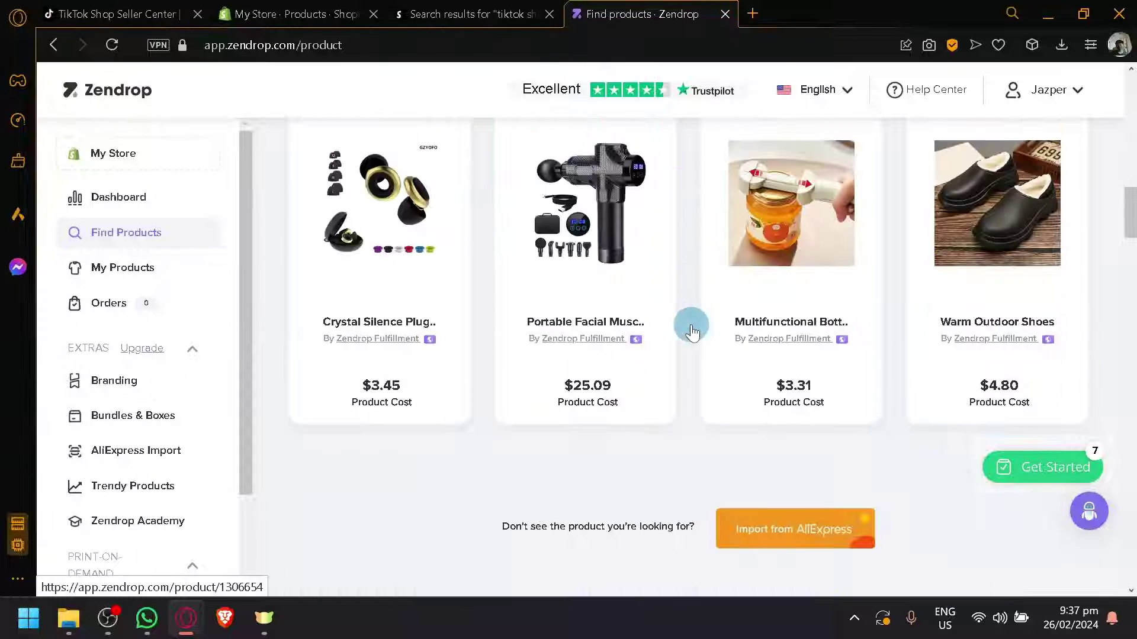
{"action": "scroll", "coordinate": [711, 355], "scroll_direction": "up", "scroll_amount": 5}
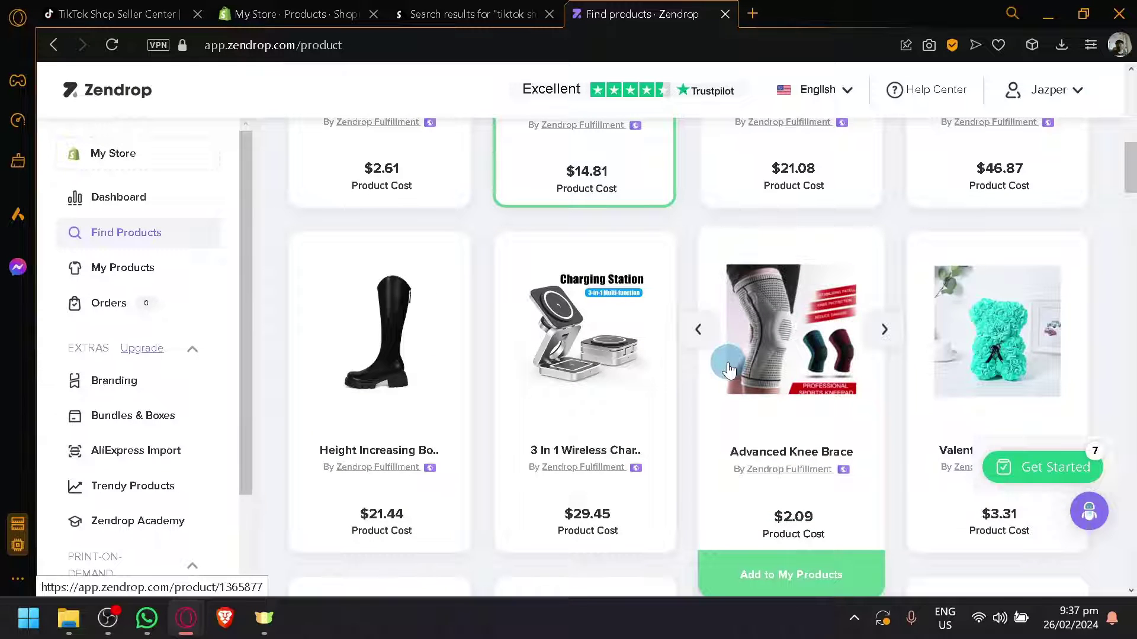
{"action": "scroll", "coordinate": [728, 367], "scroll_direction": "up", "scroll_amount": 10}
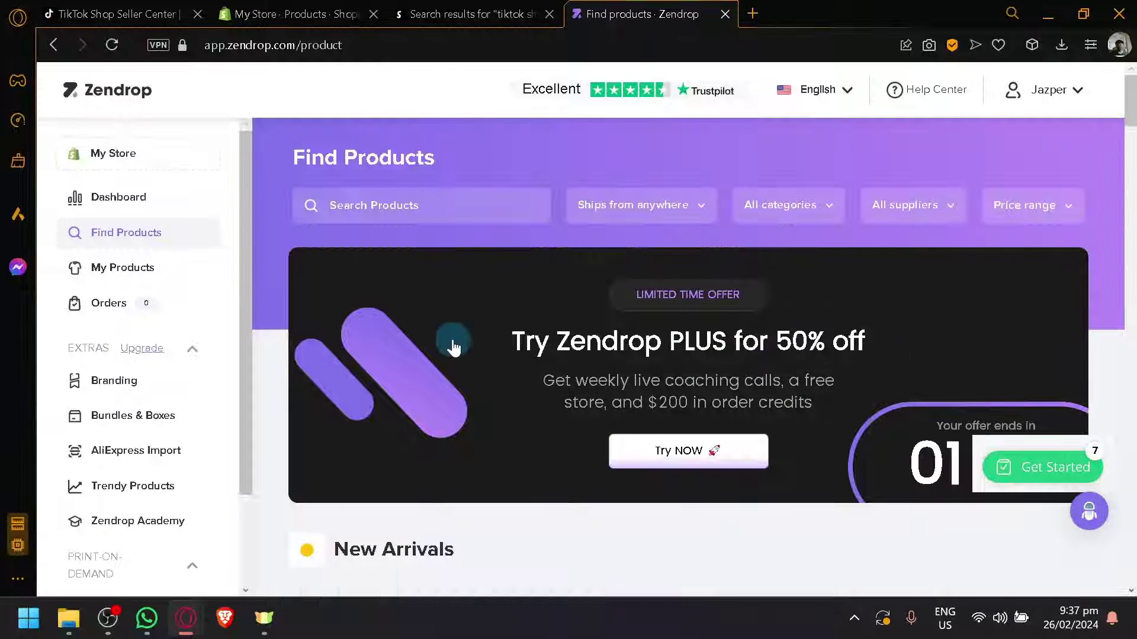